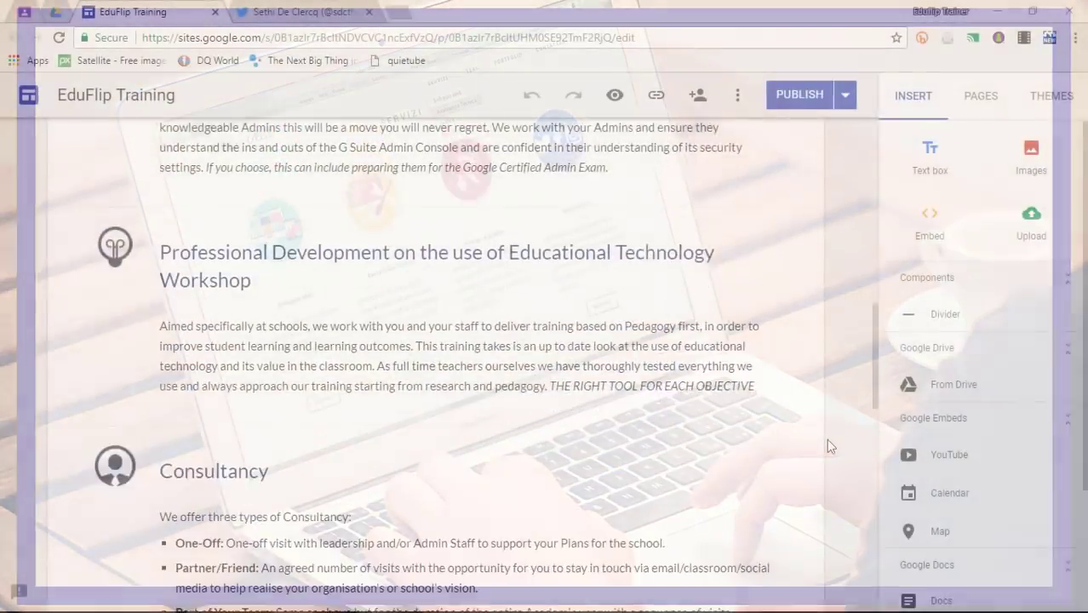
Add a 'Copyright Eduflip.net' footer below the Work with us section and preview the site
scroll(830, 445, down, 3)
scroll(830, 445, up, 10)
scroll(830, 445, up, 4)
scroll(830, 445, down, 15)
scroll(830, 445, down, 4)
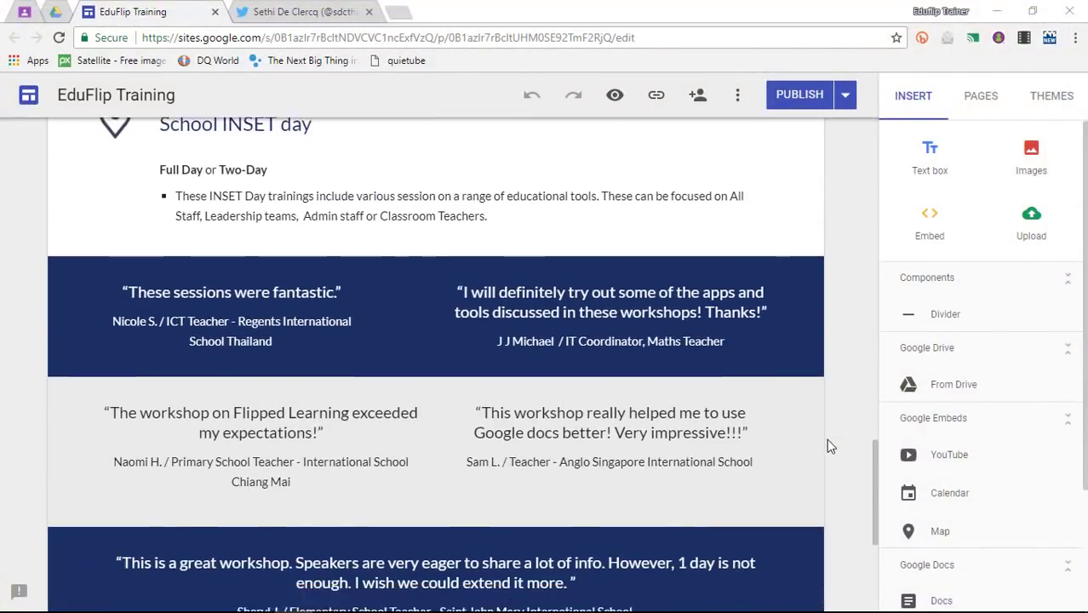
click(973, 100)
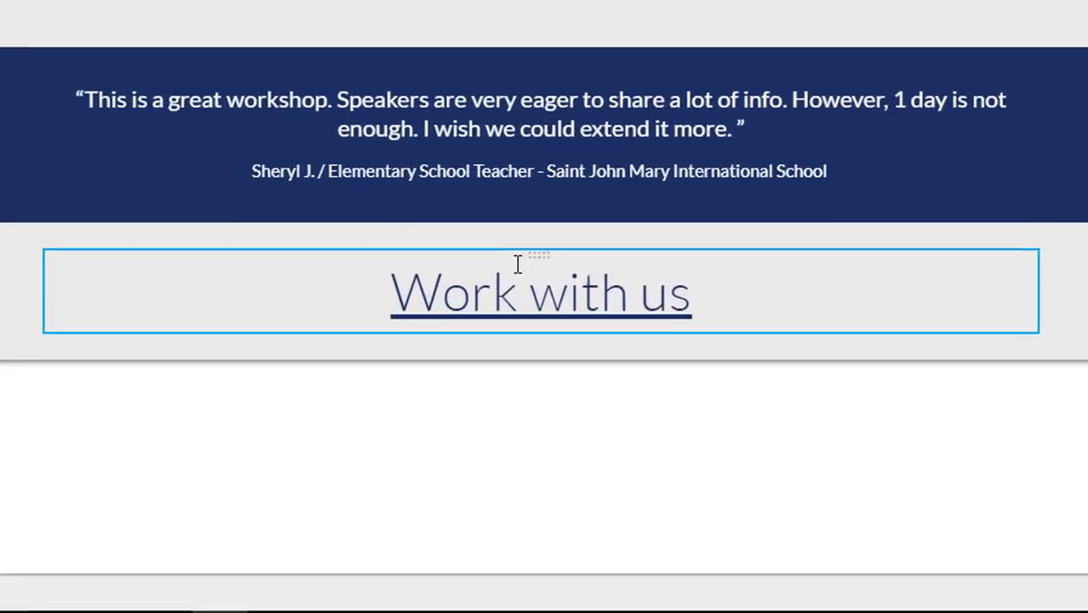
mouse_move(518, 432)
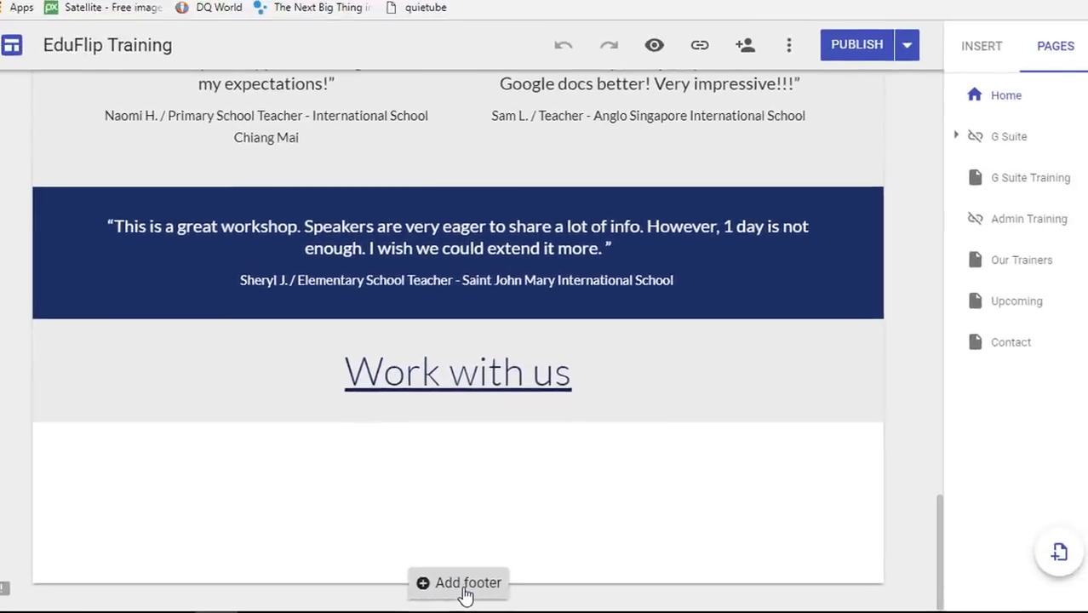
click(562, 584)
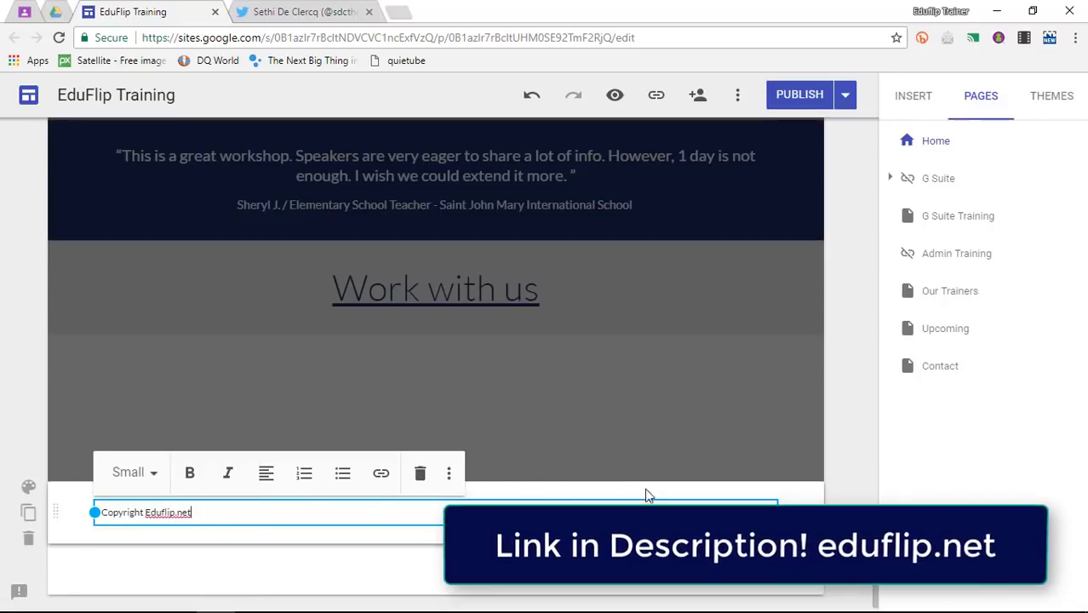
click(856, 464)
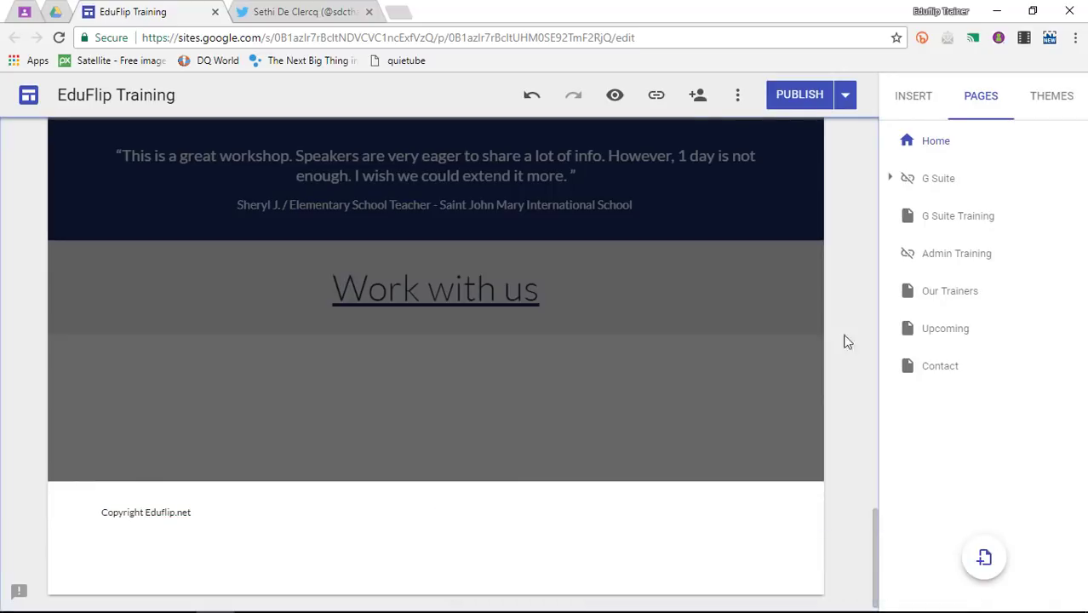
click(614, 97)
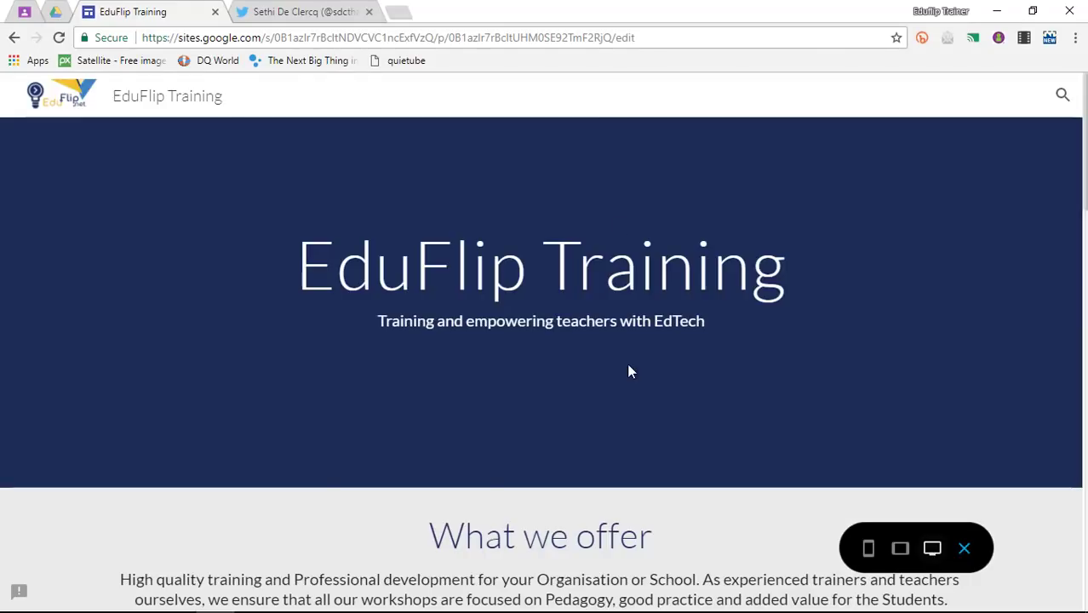
scroll(630, 371, down, 10)
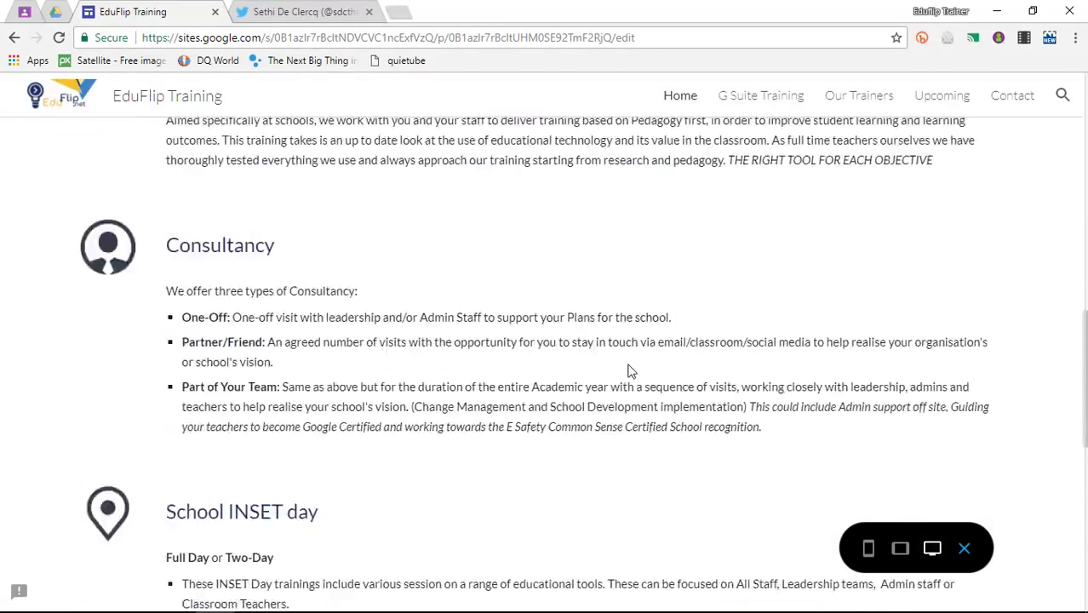
scroll(630, 371, down, 7)
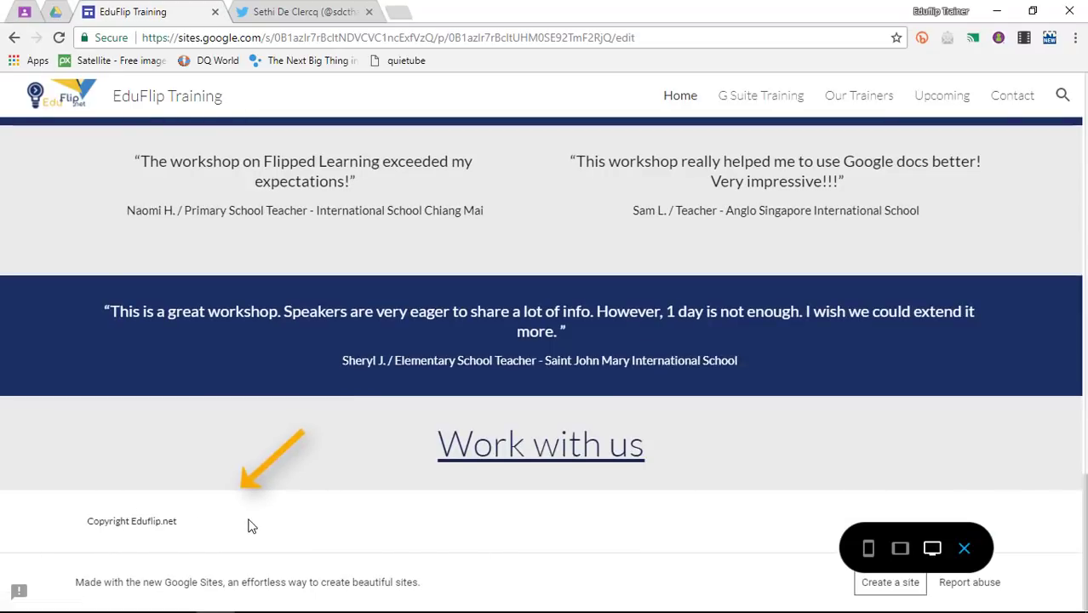
scroll(252, 526, up, 15)
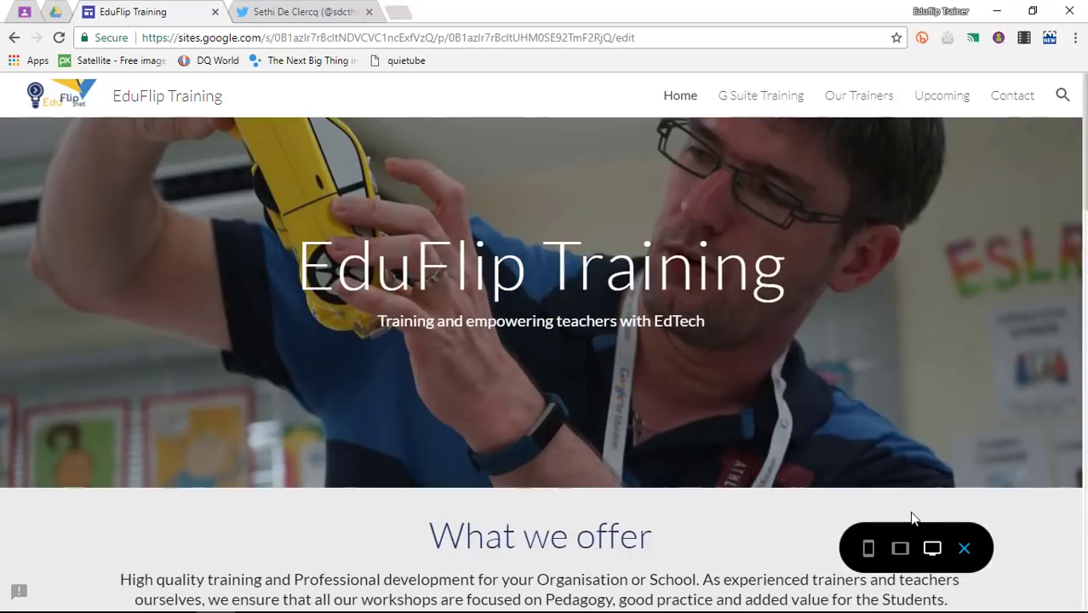
click(964, 550)
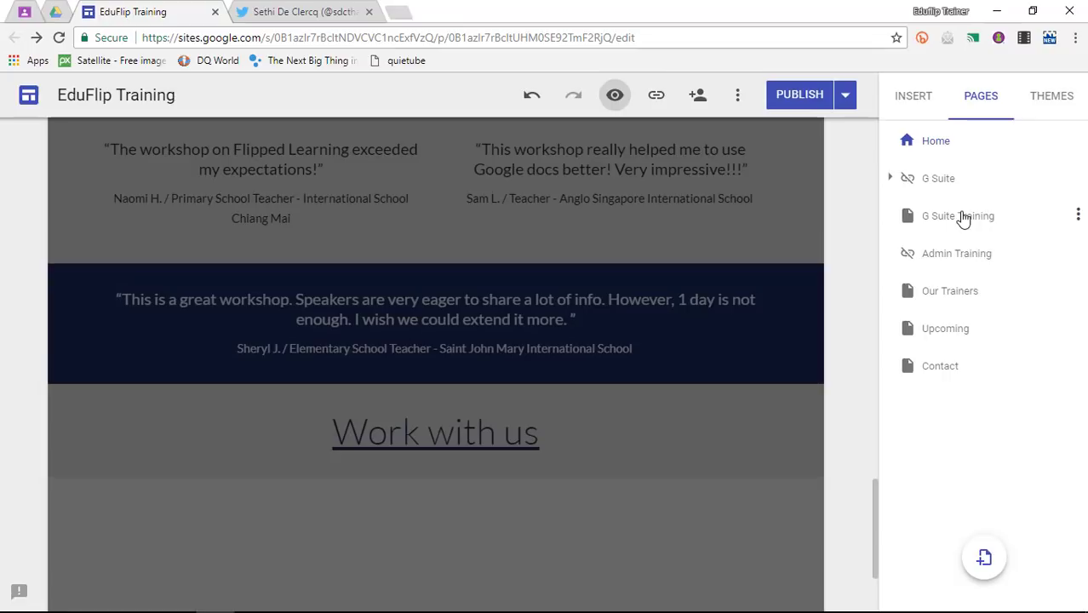
Open the Upcoming page under G Suite Training for editing
click(963, 217)
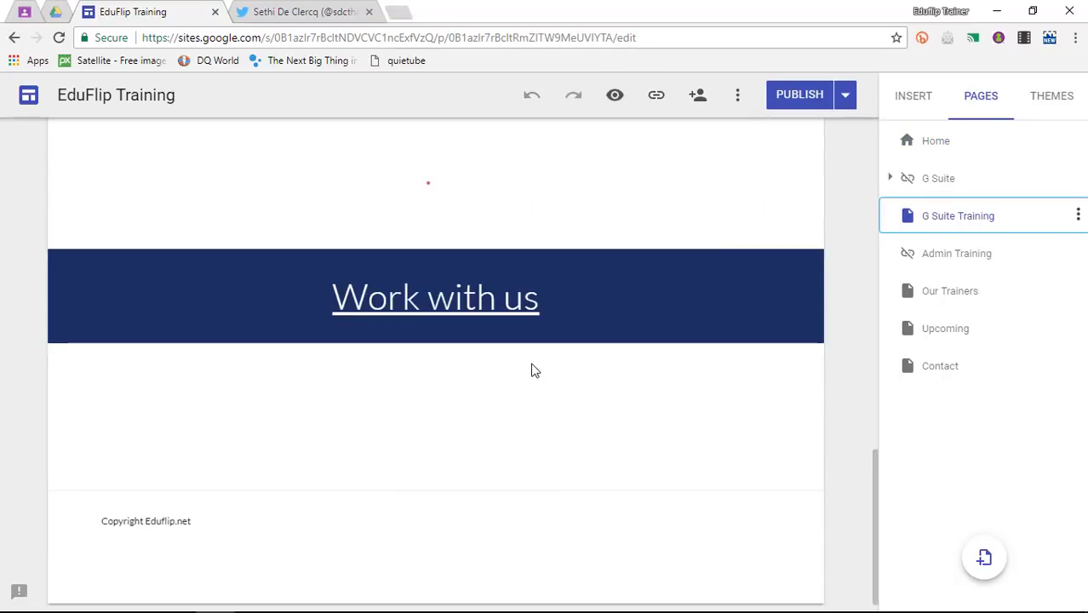
mouse_move(213, 514)
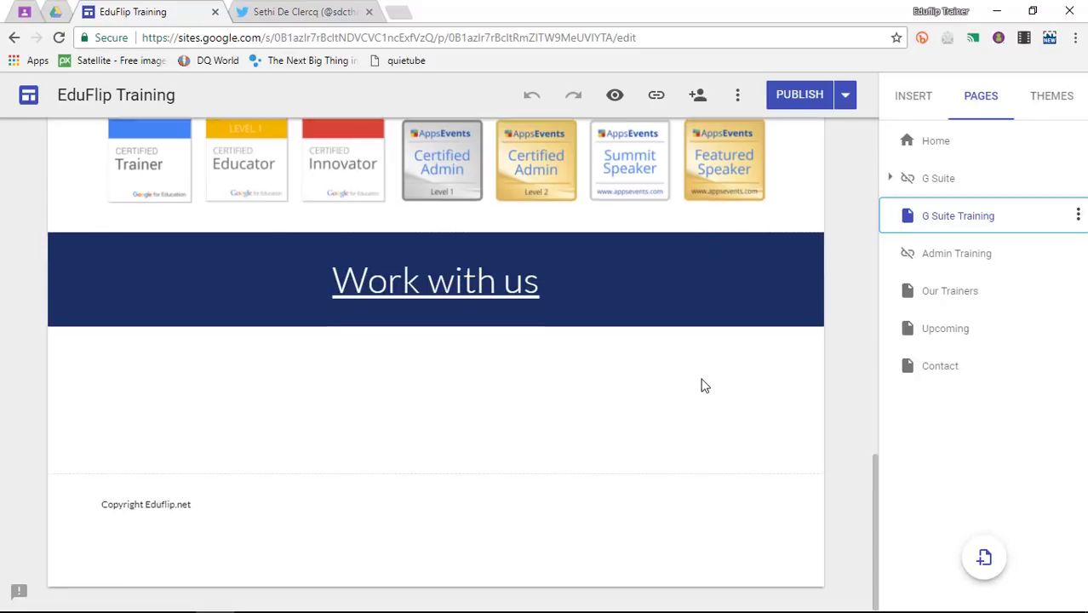
scroll(701, 382, up, 15)
scroll(700, 378, down, 2)
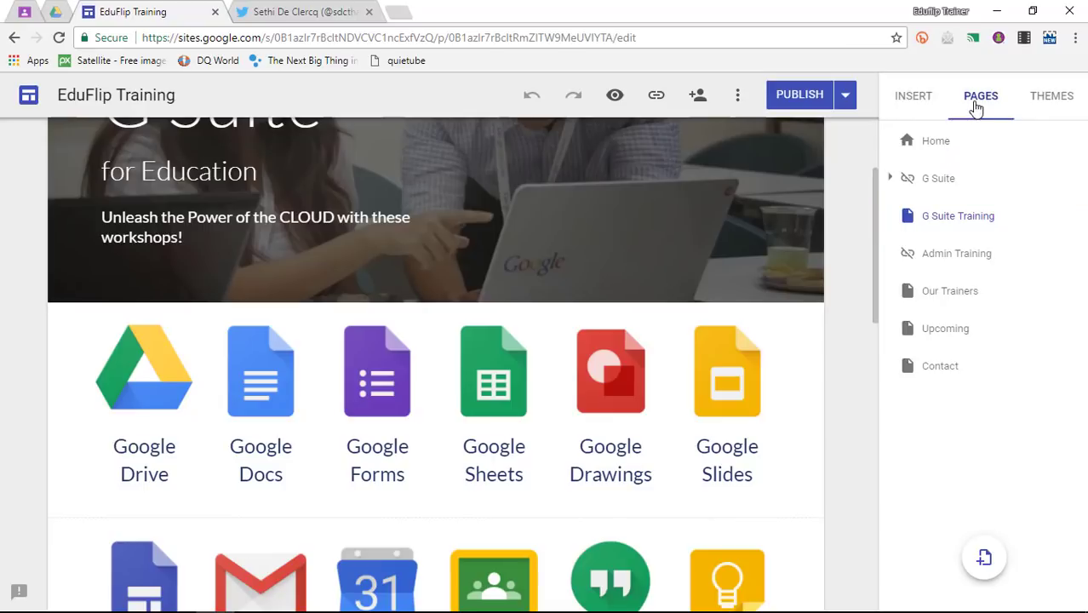
click(937, 327)
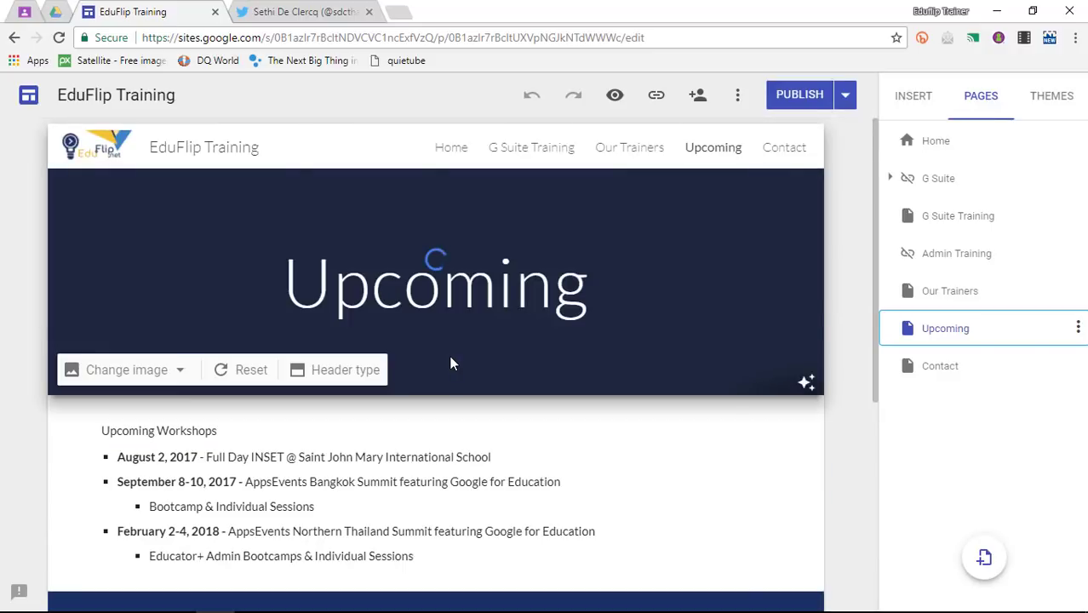
Zoom the browser to 125% and bring up insert options in the empty section below Work with us
scroll(453, 363, down, 2)
scroll(421, 372, down, 3)
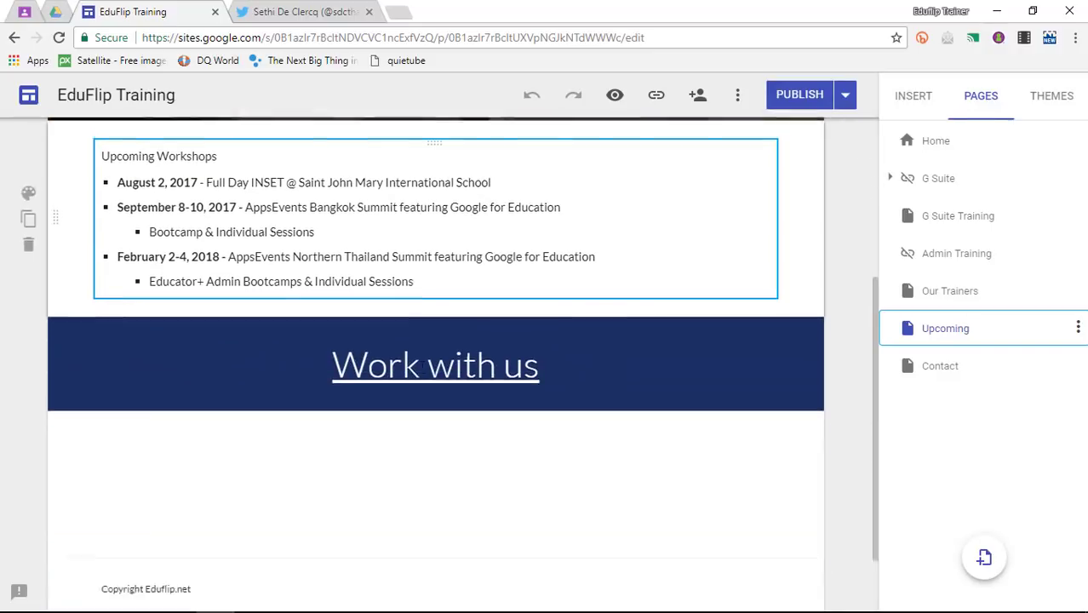
key(ctrl+plus)
key(ctrl+plus)
scroll(372, 523, down, 2)
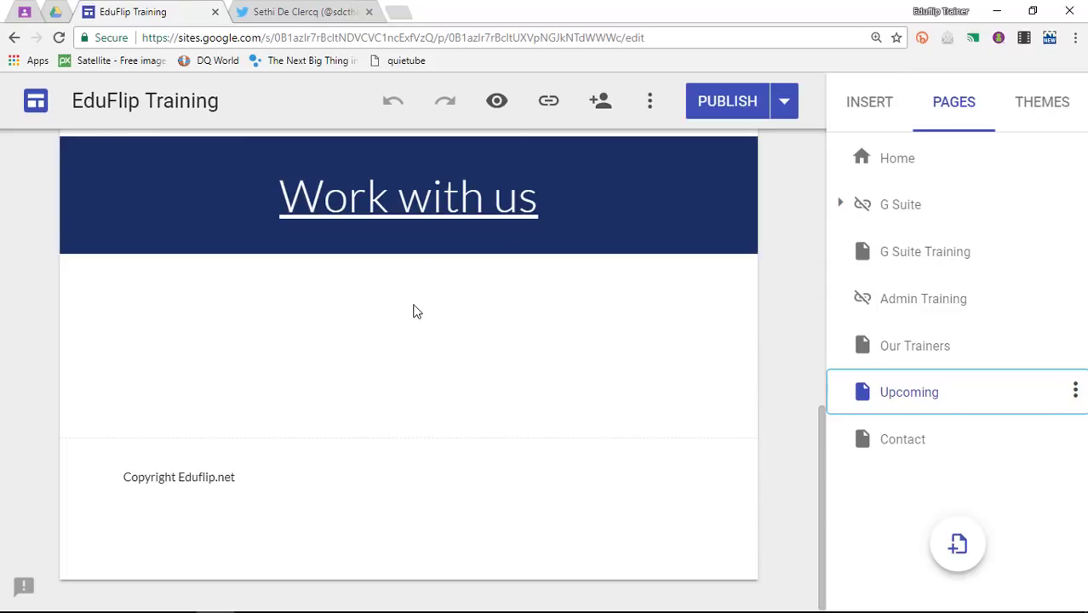
double_click(416, 312)
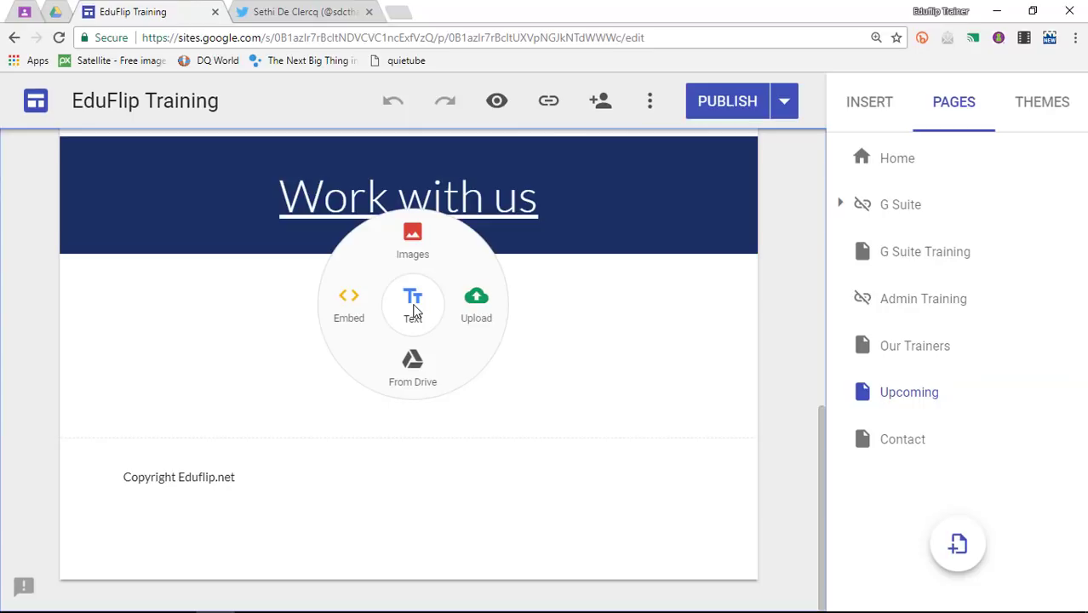
Start an Embed from the web using HTML embed code, then switch to the Twitter profile
click(349, 313)
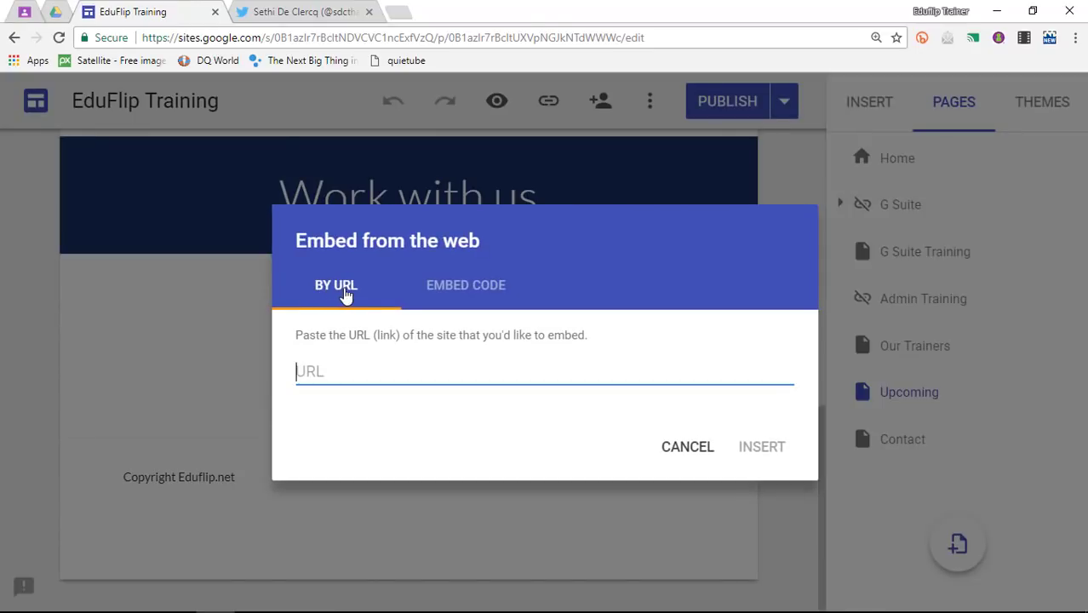
click(467, 288)
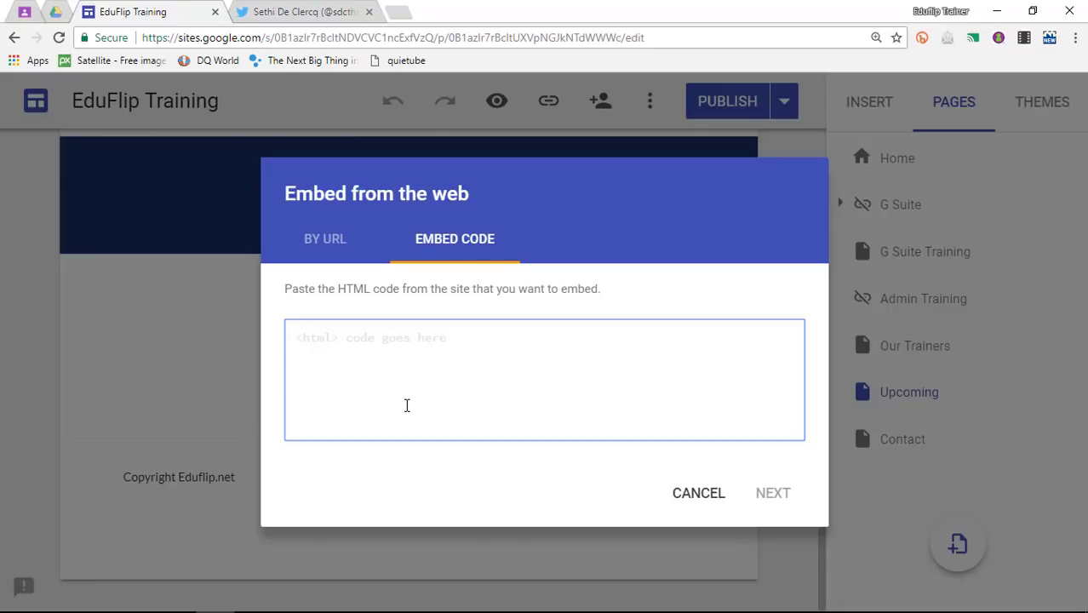
click(296, 12)
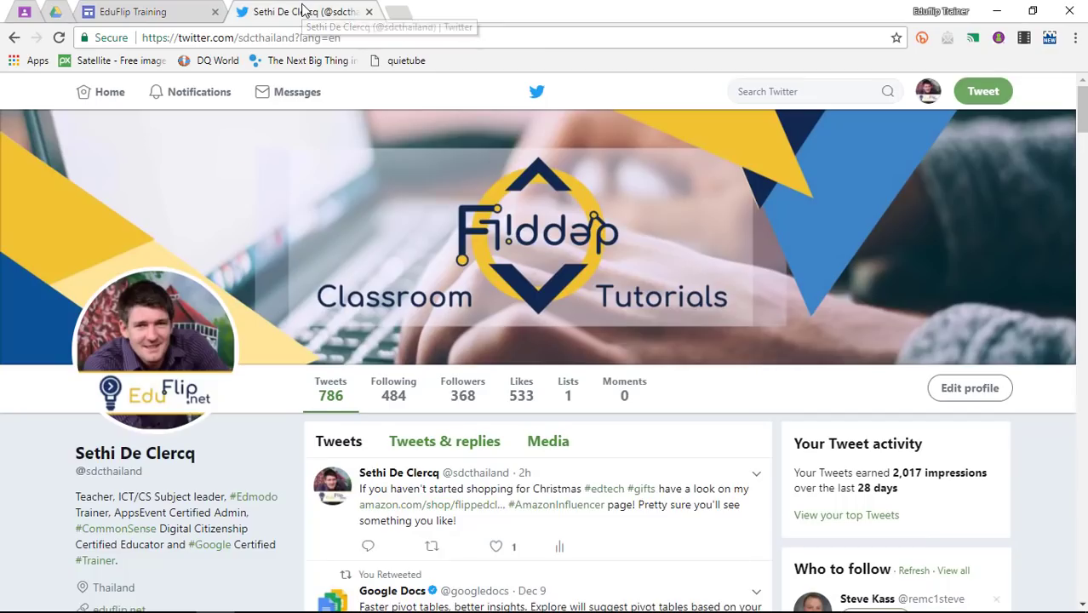
Go to Twitter's Settings and privacy > Widgets and create a new Profile widget
click(928, 91)
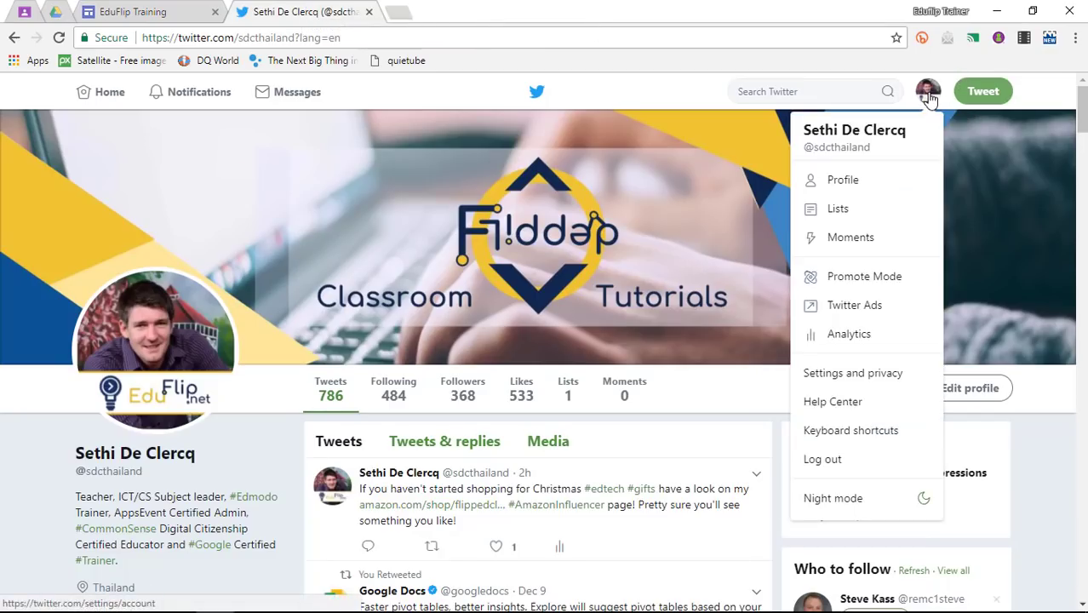
click(855, 375)
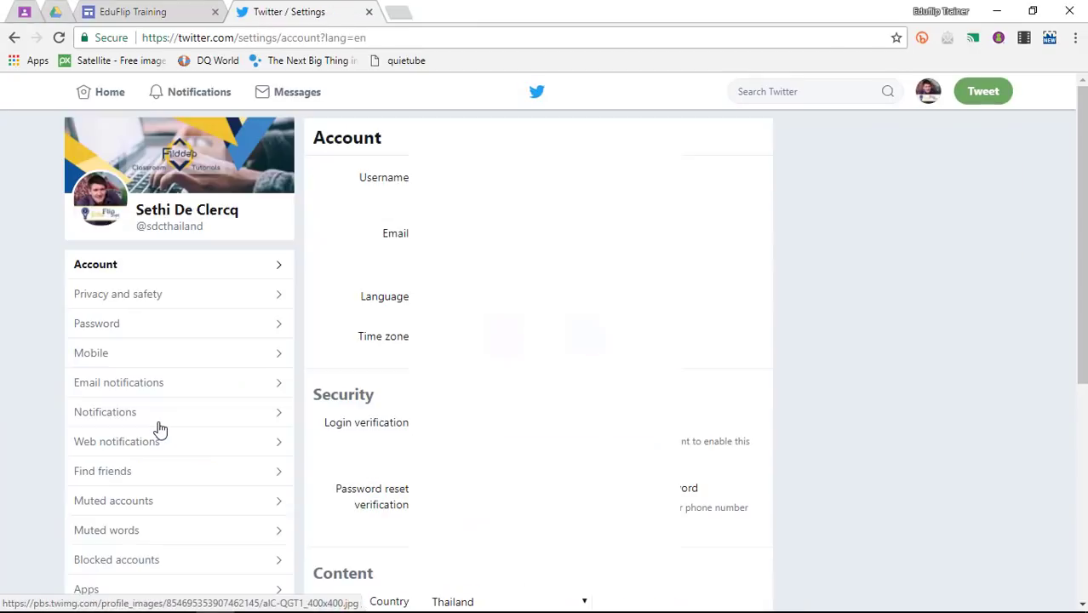
scroll(156, 428, down, 4)
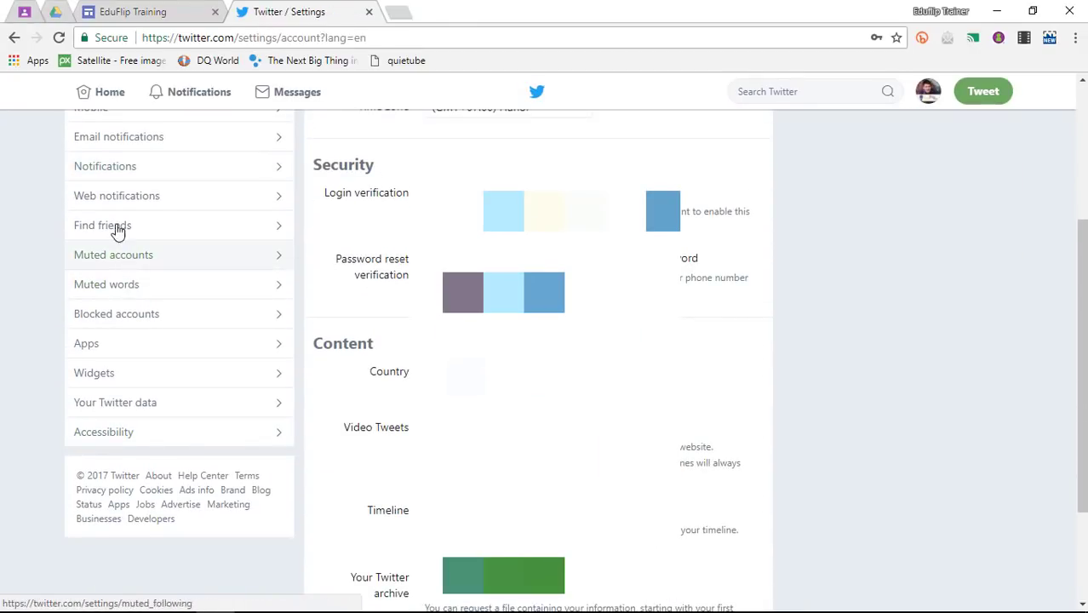
click(102, 373)
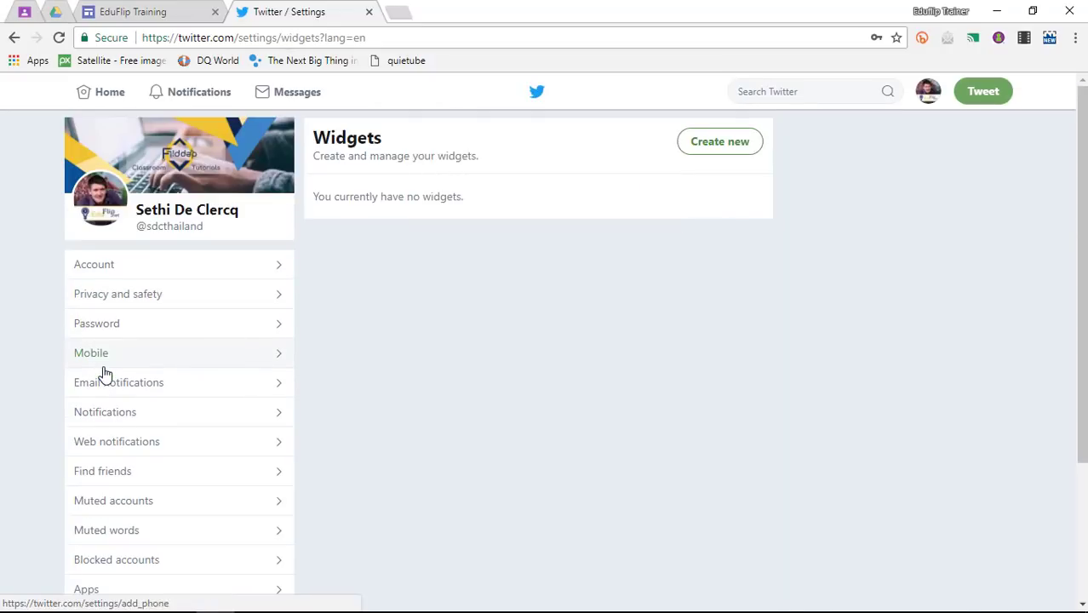
click(719, 145)
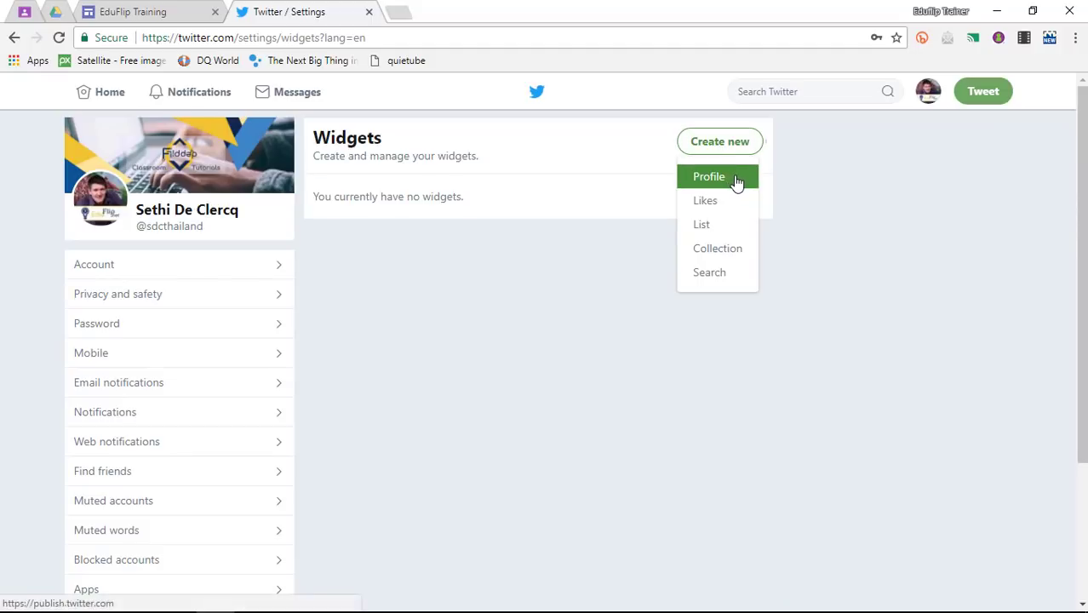
click(737, 179)
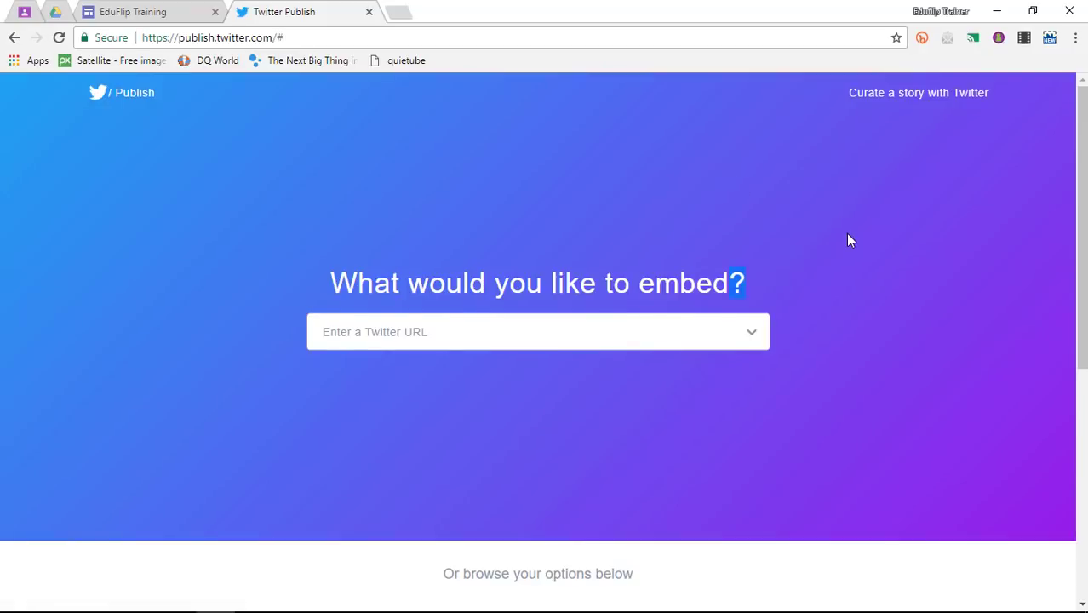
click(510, 333)
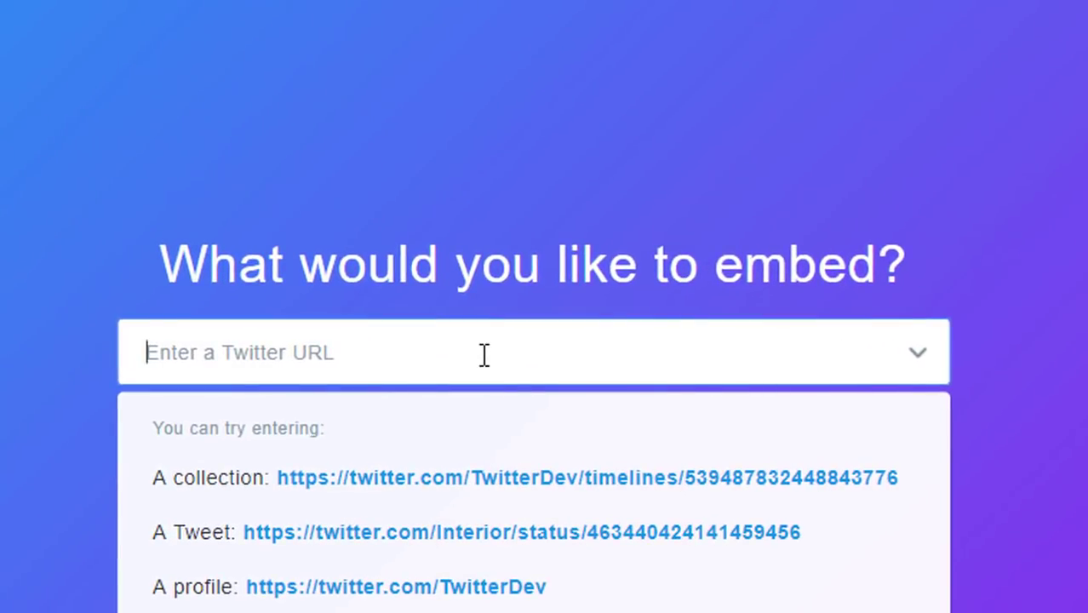
text(@sdcthailand)
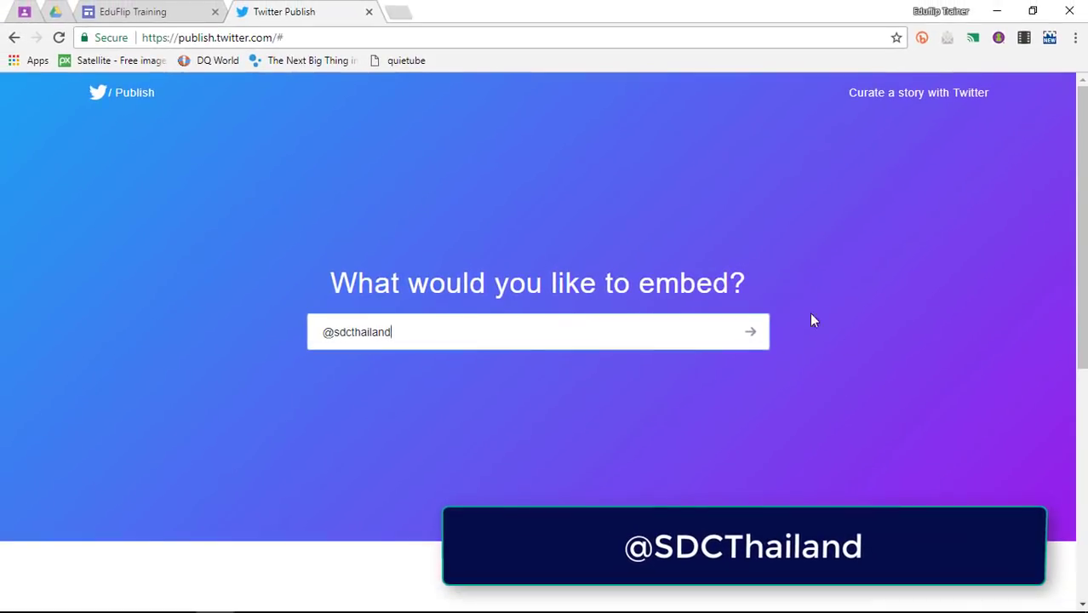
click(752, 341)
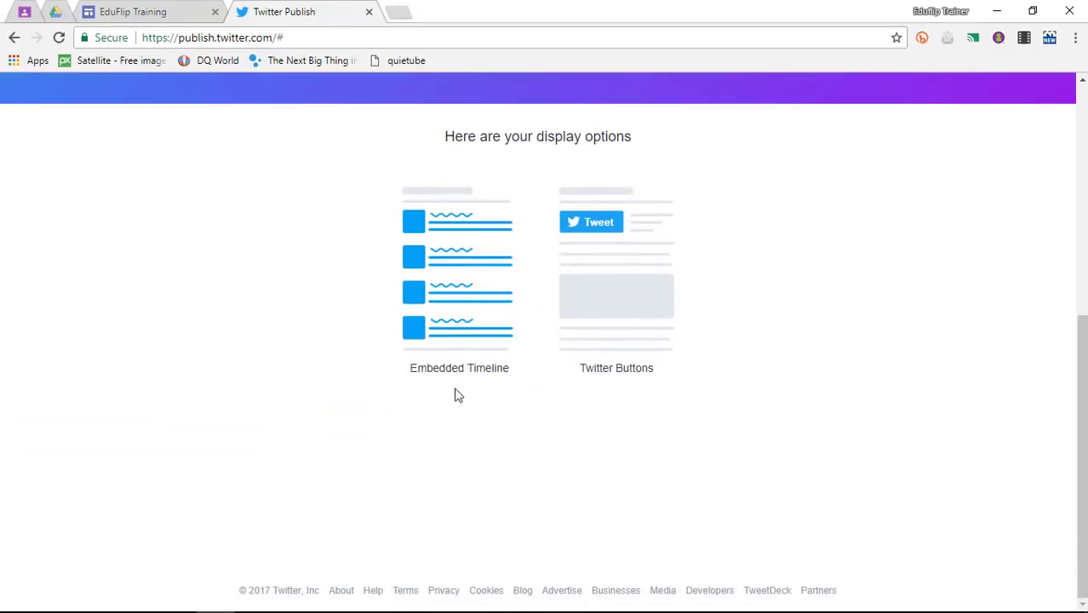
click(458, 288)
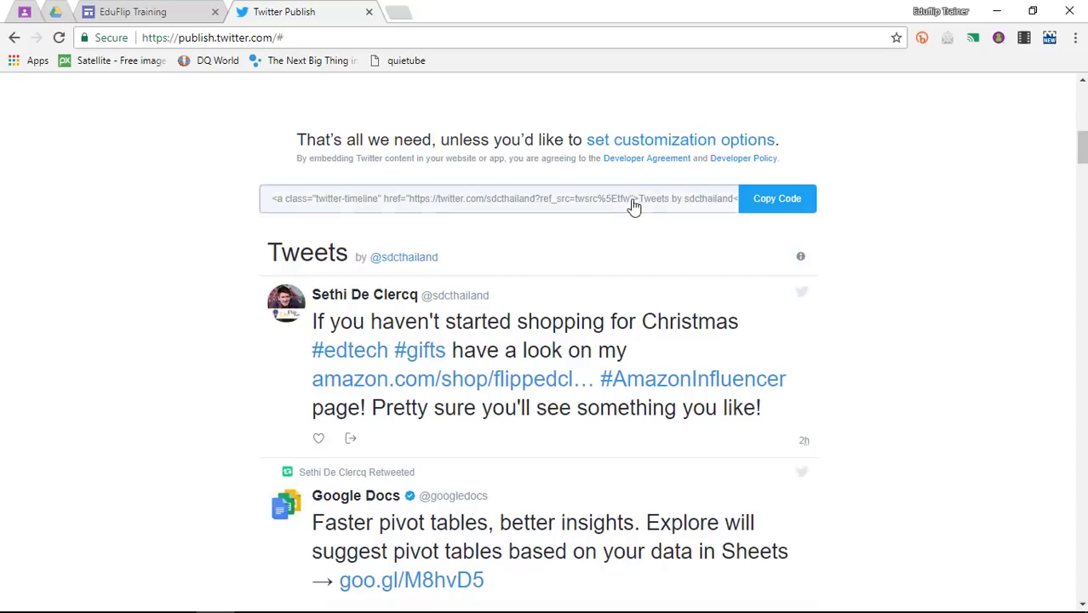
click(766, 206)
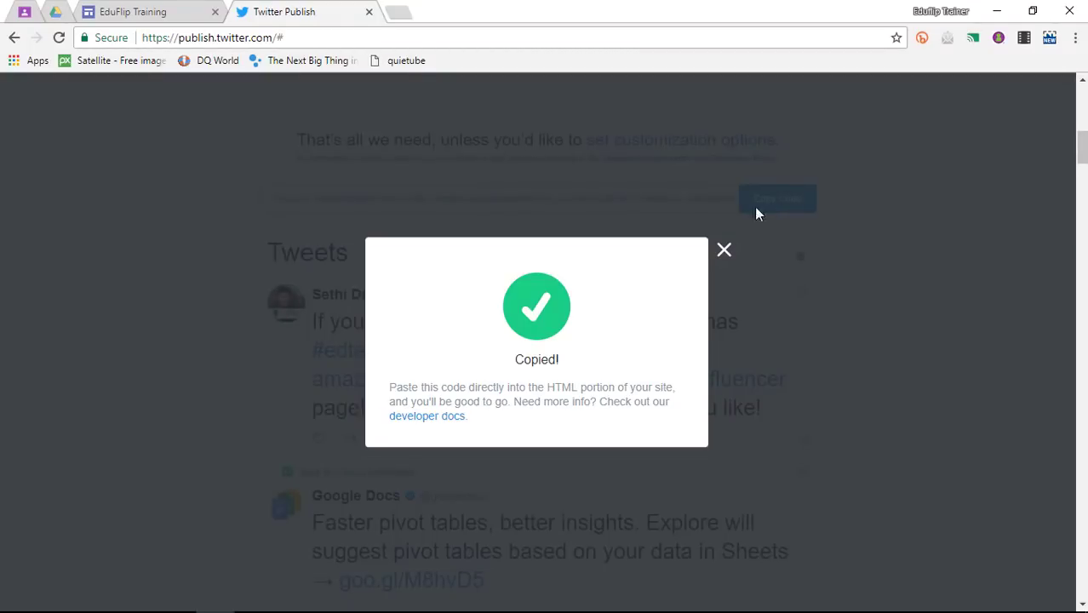
click(723, 250)
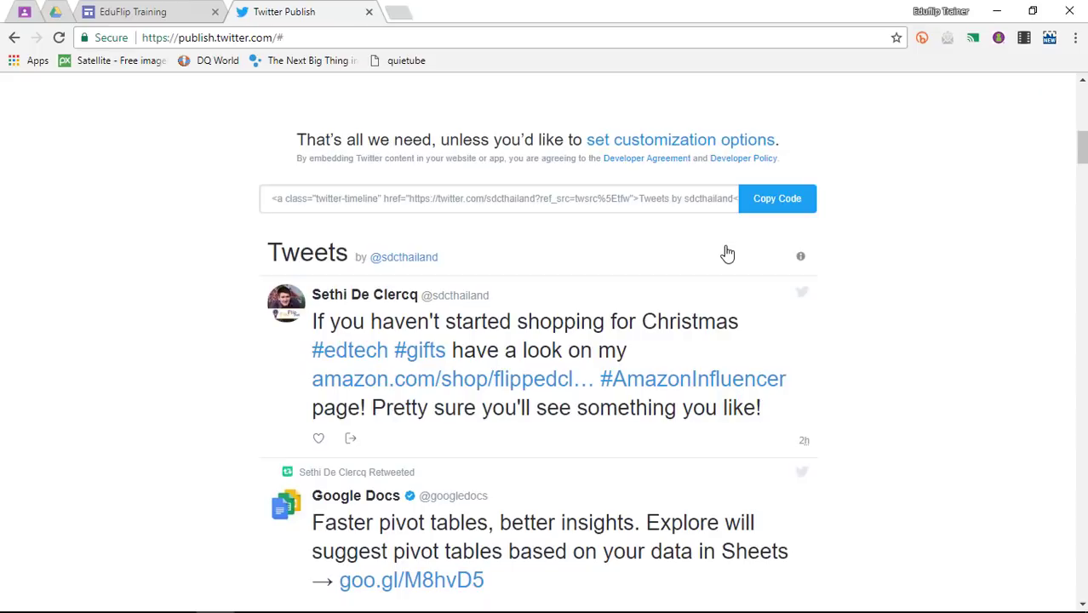
Paste the timeline code into the Google Sites embed box, check the preview, and insert it
click(159, 15)
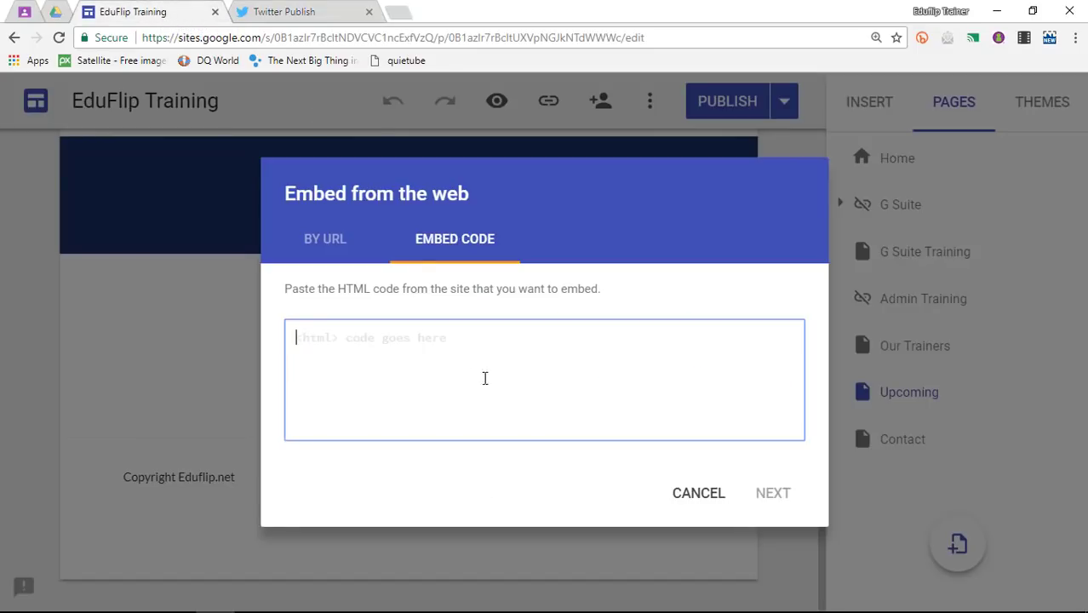
right_click(421, 348)
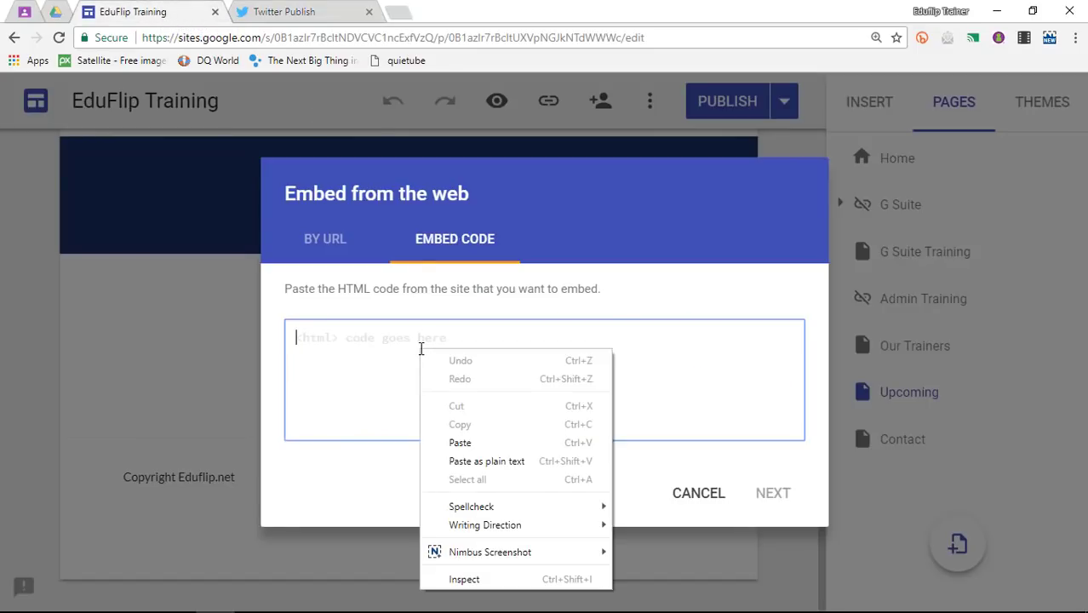
click(477, 445)
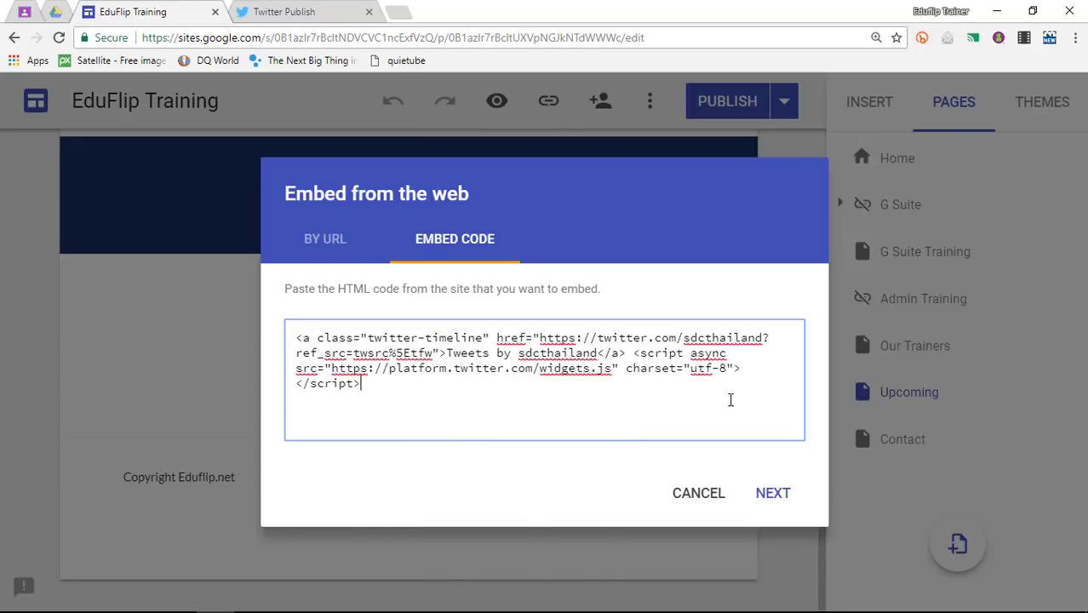
click(771, 496)
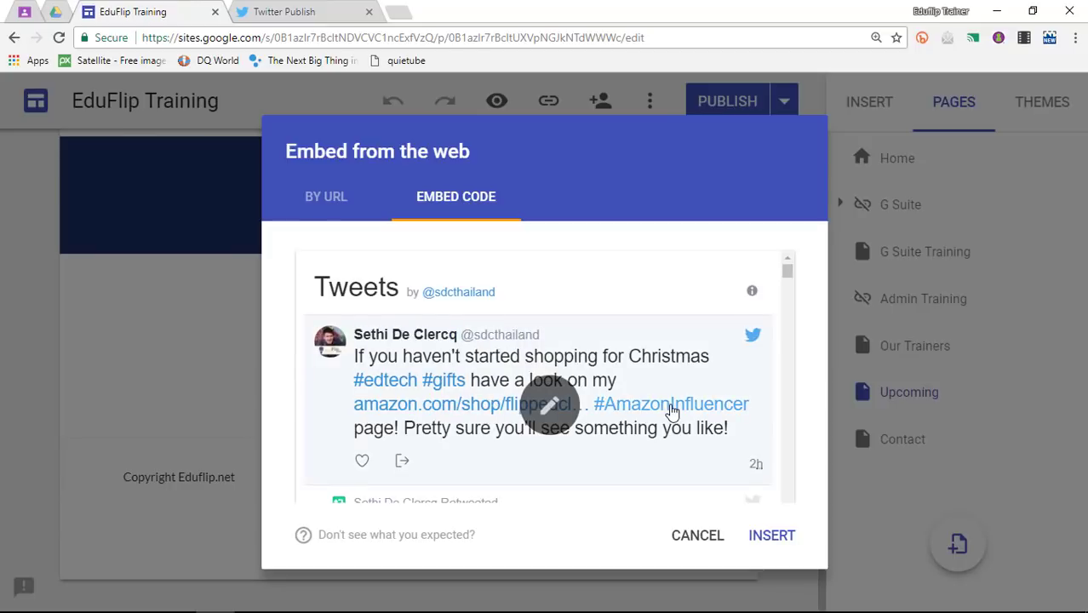
scroll(672, 411, down, 3)
scroll(672, 411, up, 3)
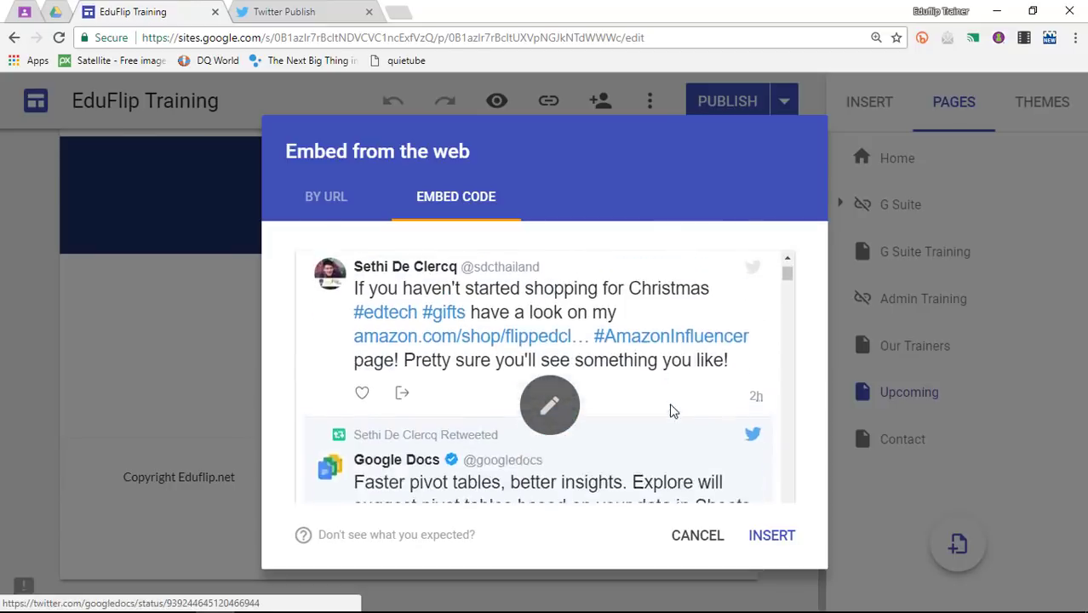
scroll(672, 412, down, 5)
scroll(672, 412, up, 5)
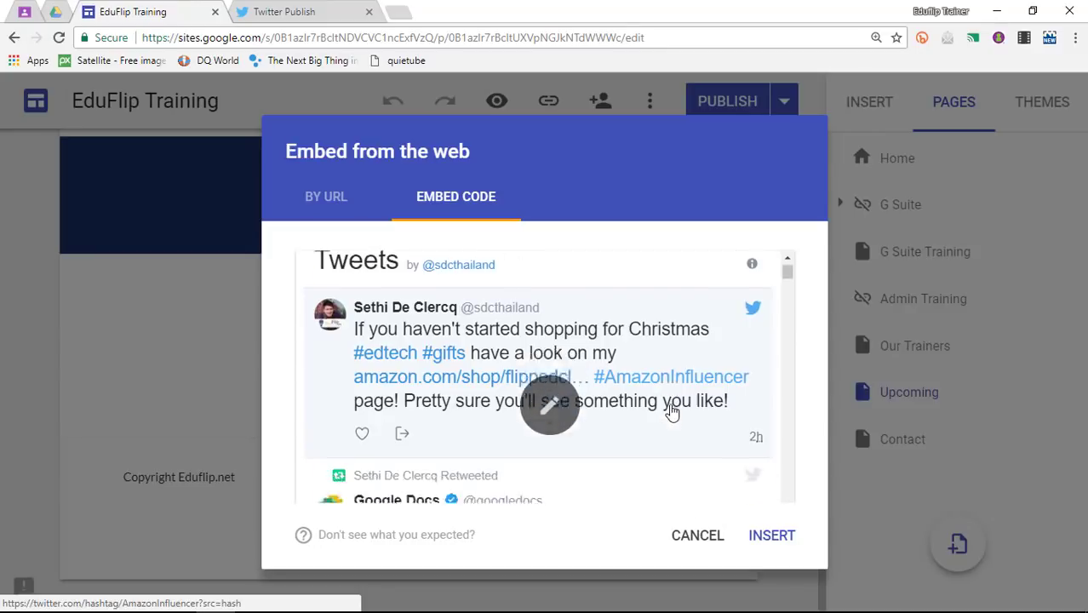
click(782, 541)
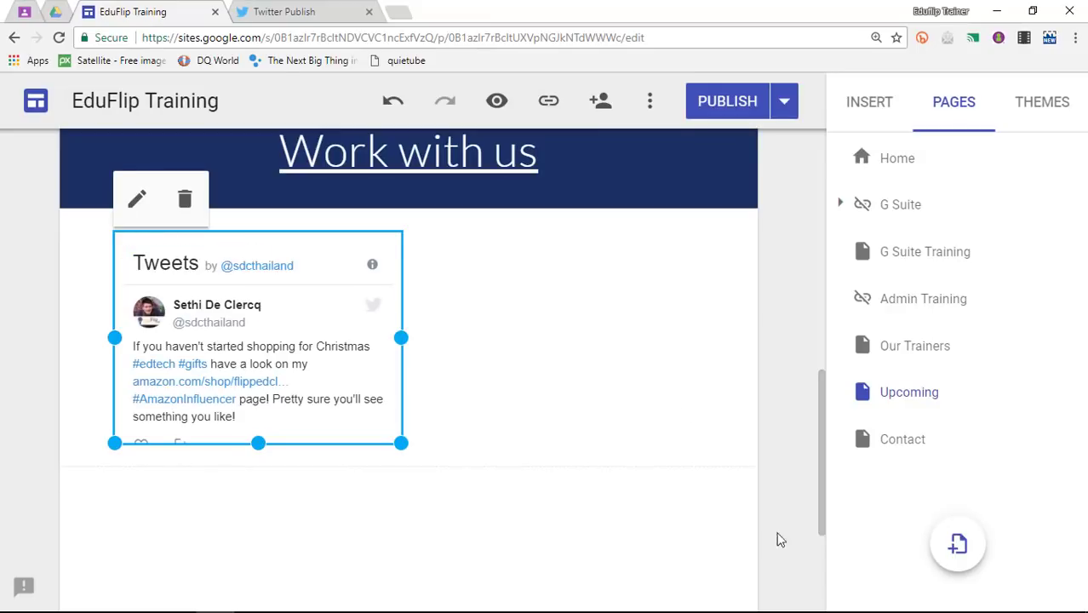
Stretch the Tweets embed to full page width, drag it taller twice, then preview the page
drag(402, 336, 707, 342)
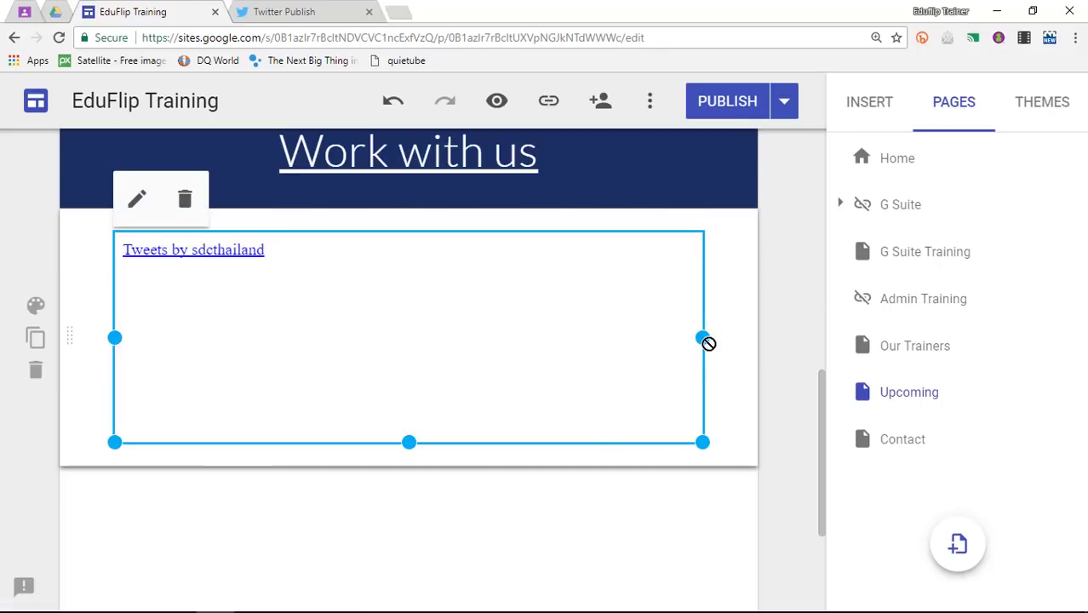
drag(409, 442, 391, 594)
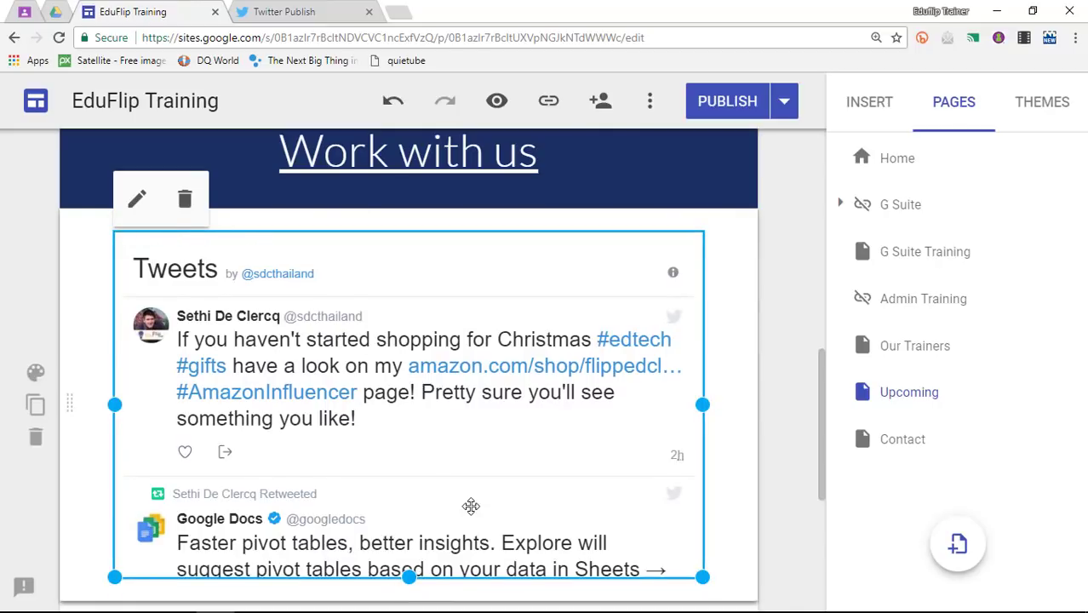
scroll(471, 506, down, 2)
drag(408, 415, 396, 564)
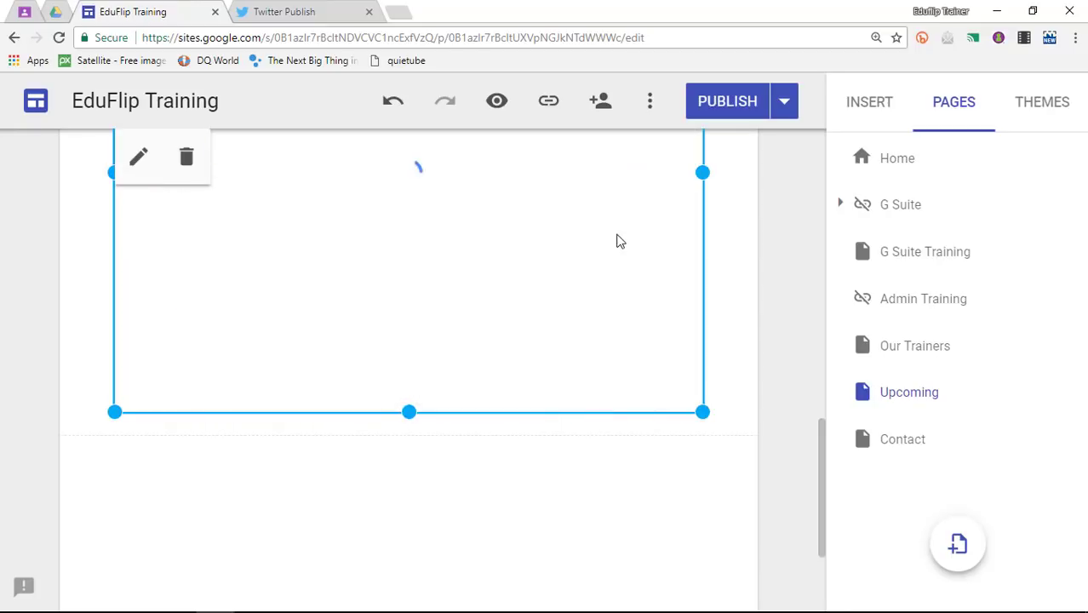
click(496, 104)
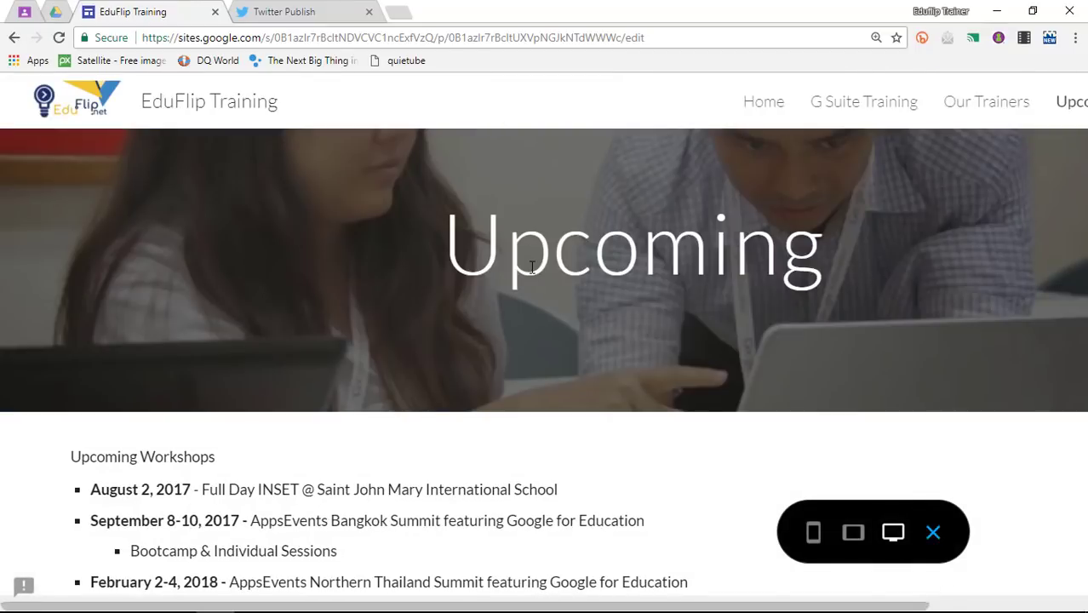
scroll(531, 267, down, 2)
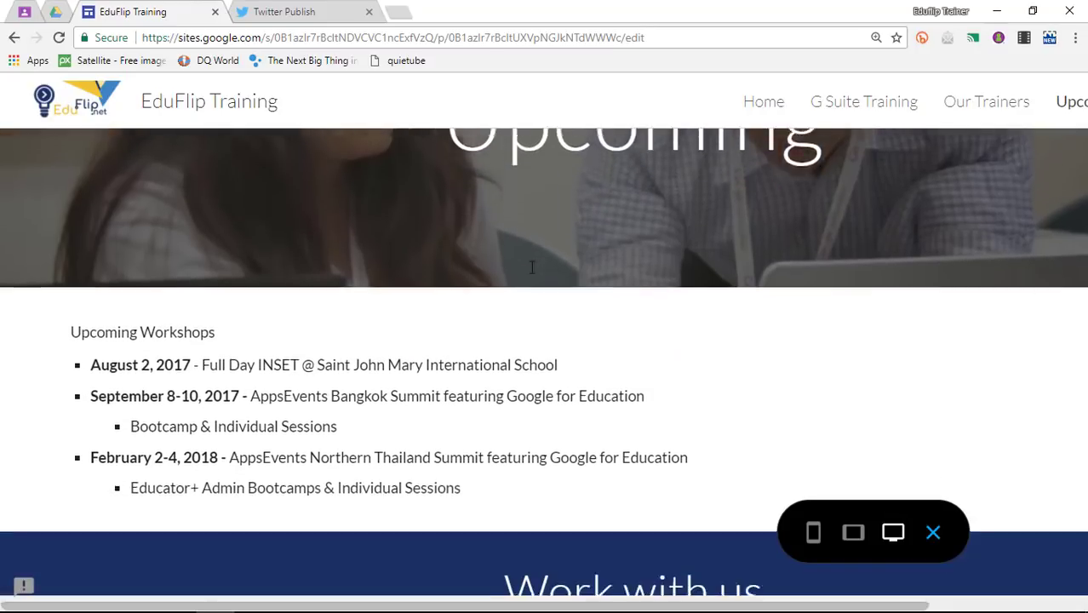
scroll(532, 267, down, 3)
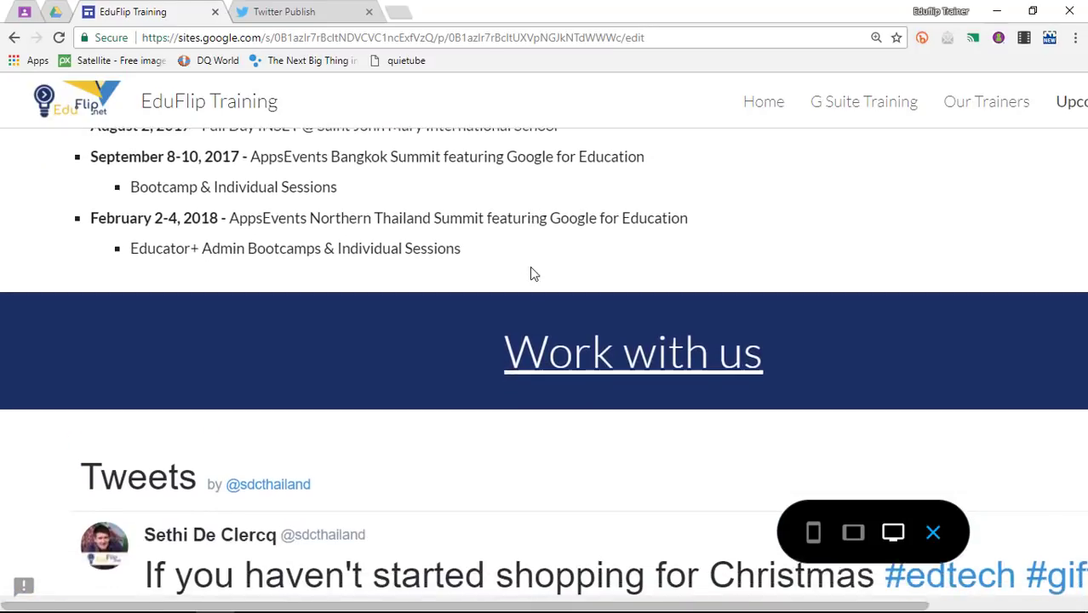
scroll(531, 271, down, 3)
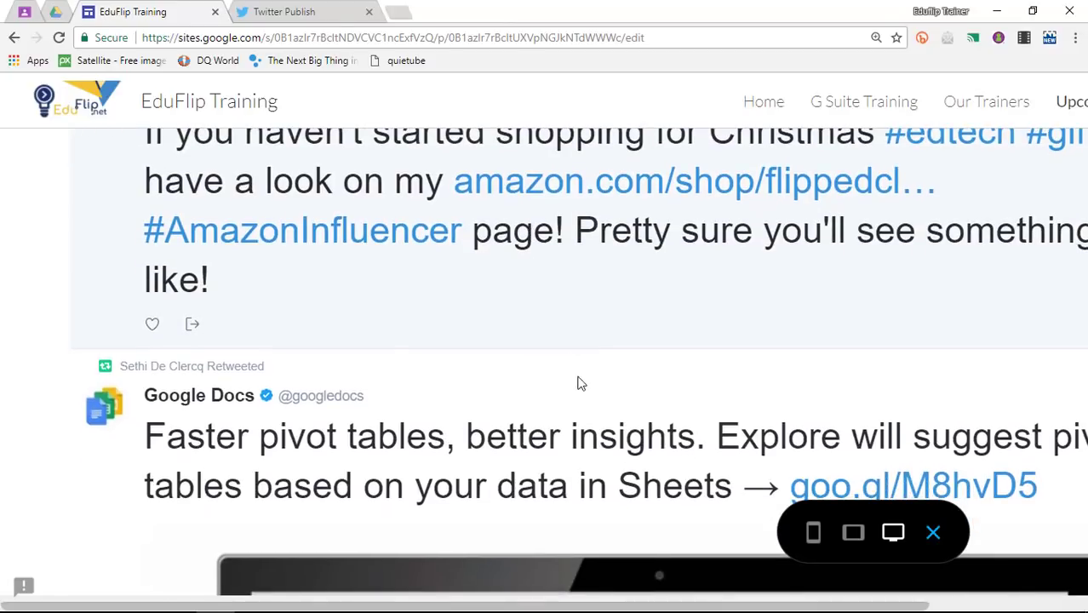
scroll(577, 409, down, 1)
scroll(577, 409, down, 6)
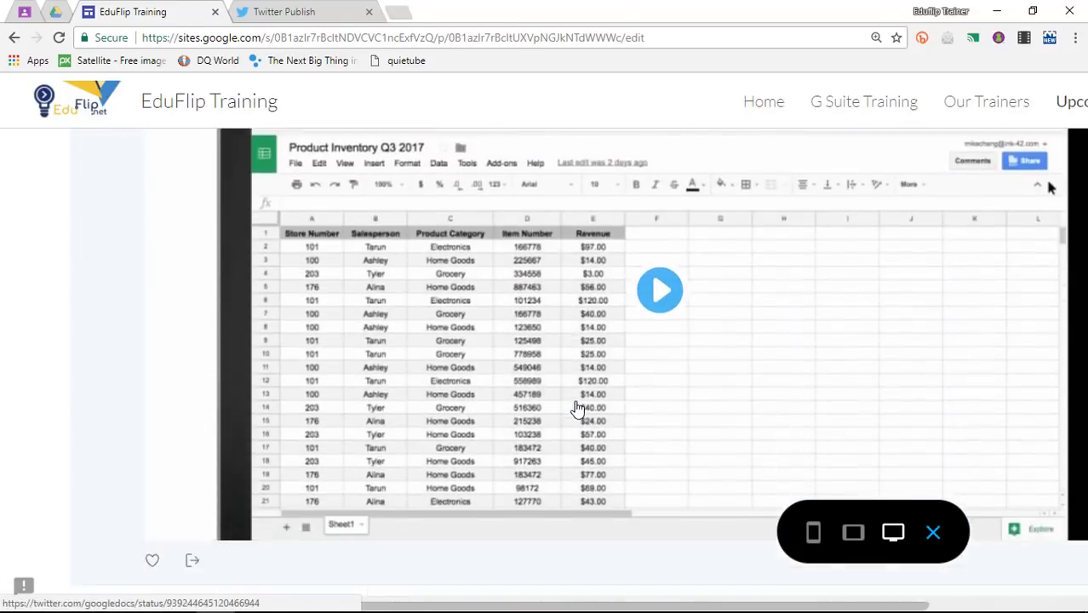
click(931, 534)
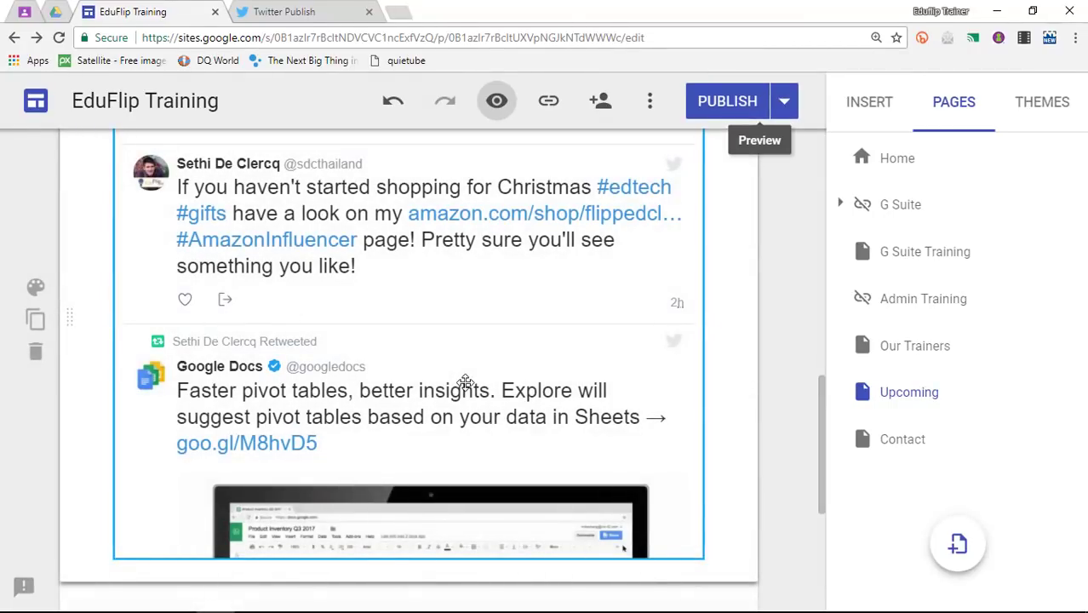
click(465, 382)
Narrow the Tweets embed to about a third width, centre it under Work with us, and preview
drag(703, 558, 341, 343)
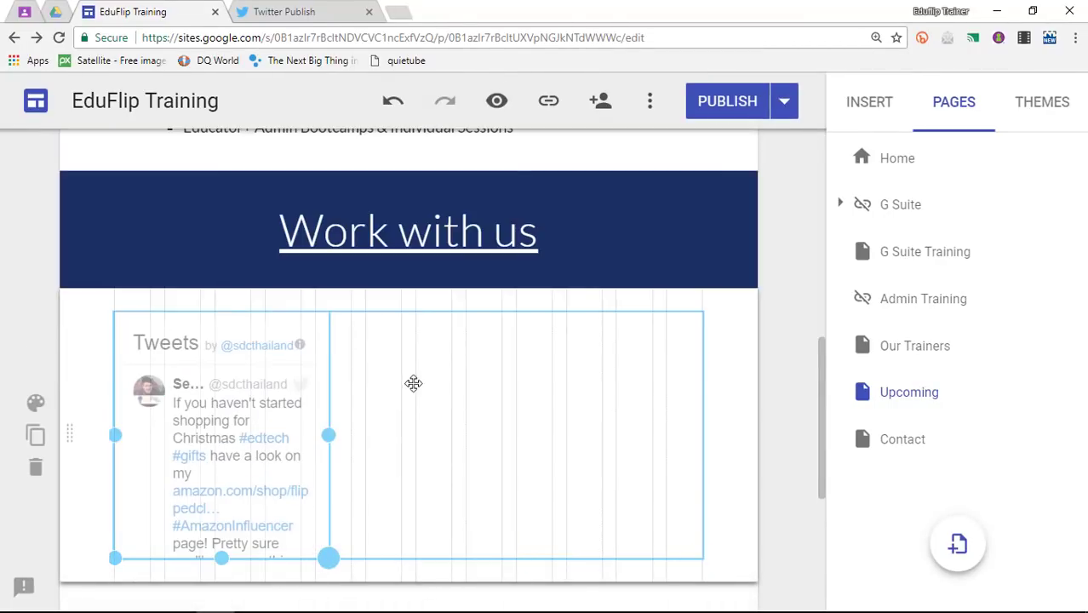
drag(413, 383, 237, 436)
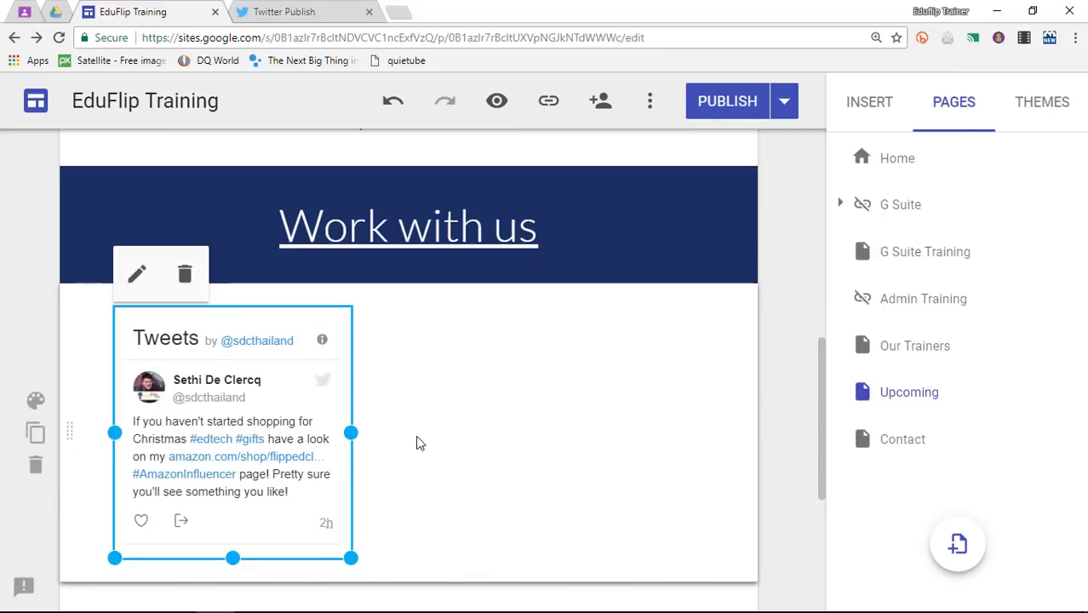
drag(253, 382, 417, 394)
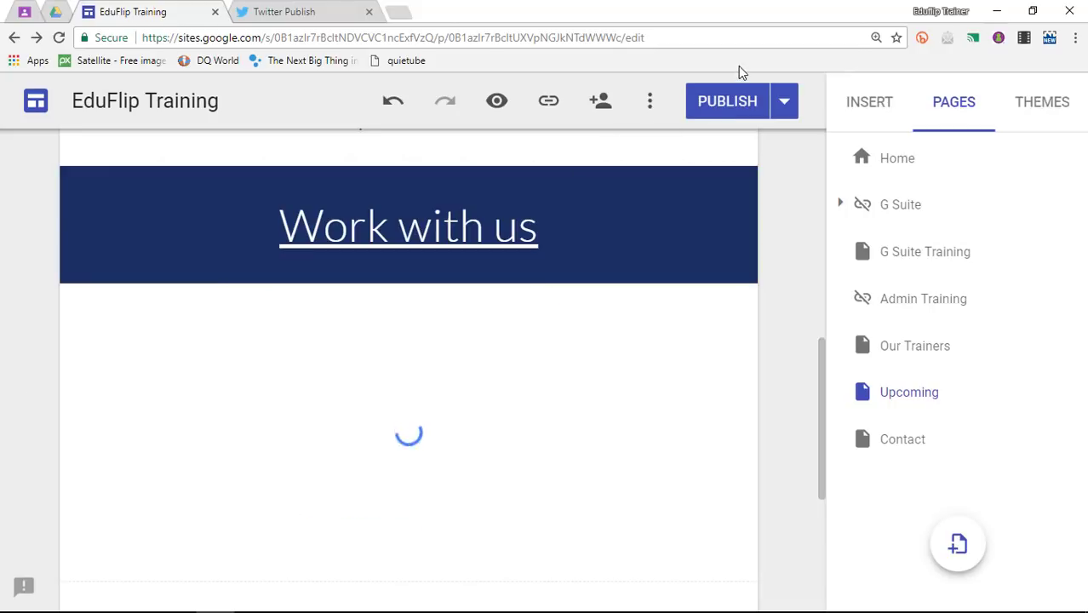
click(498, 102)
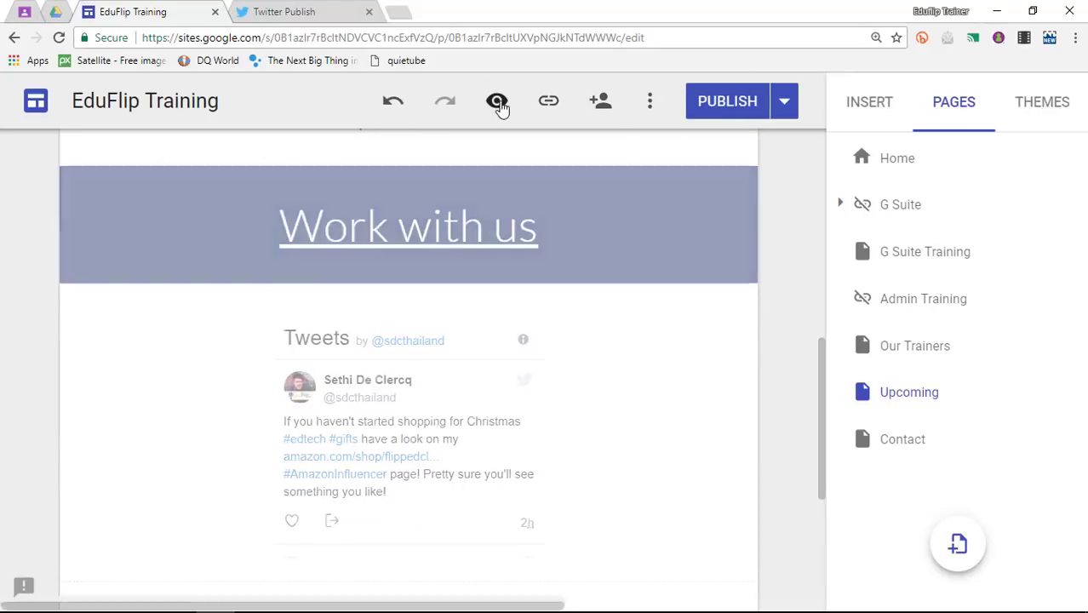
Scroll through the previewed page and the Tweets feed, then exit the preview back to editing
scroll(611, 302, down, 5)
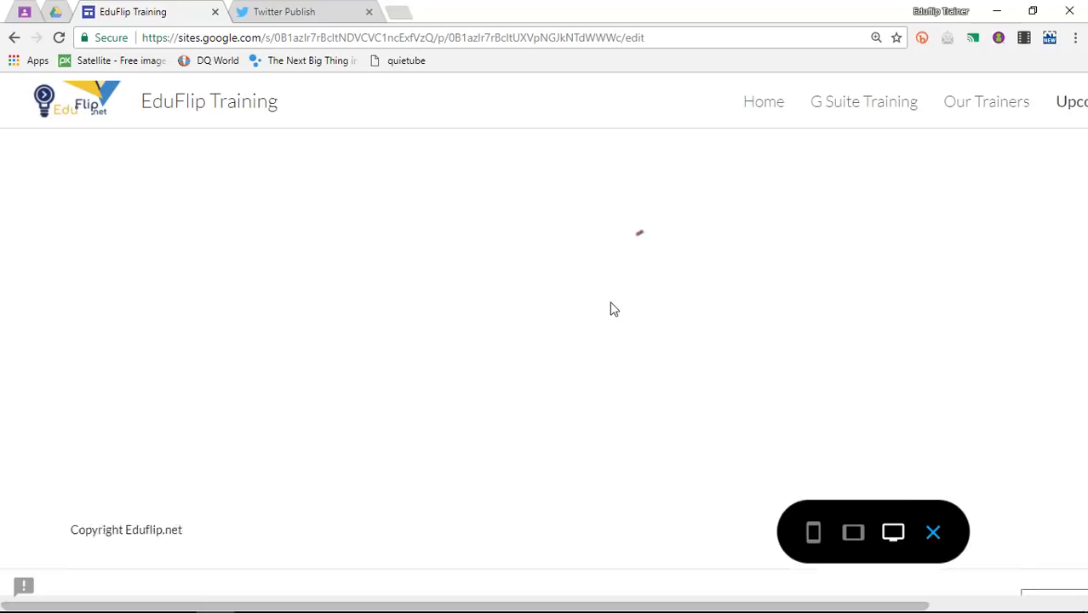
scroll(610, 308, up, 3)
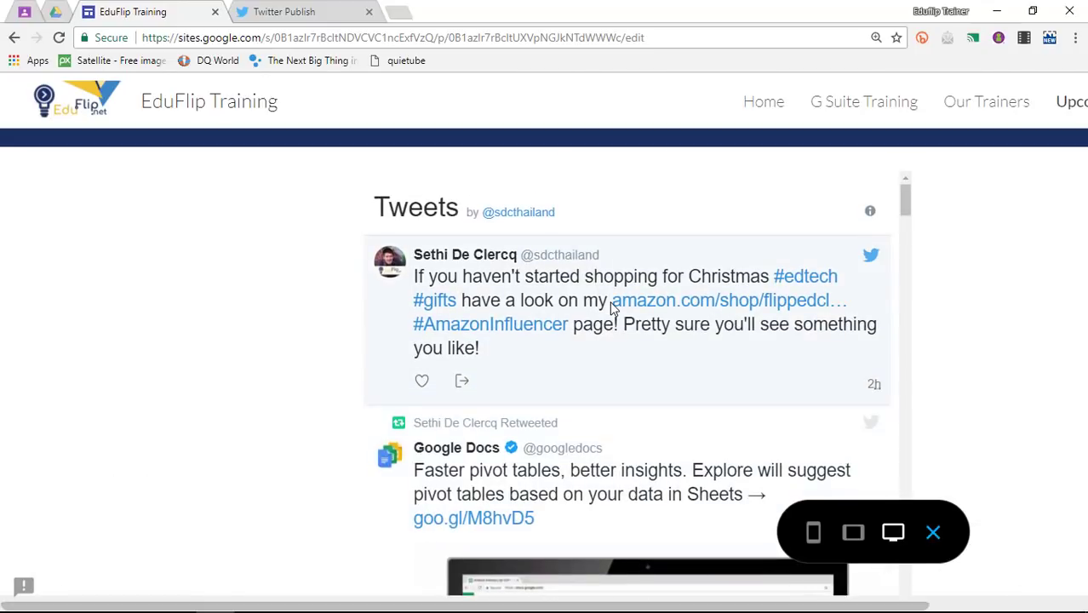
scroll(799, 328, down, 5)
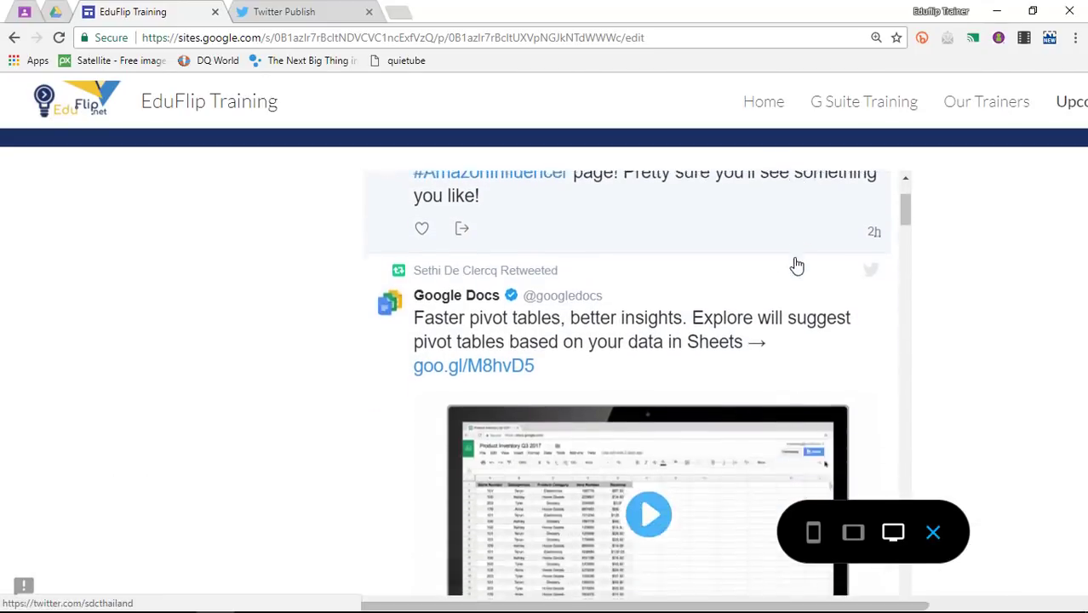
scroll(796, 265, down, 3)
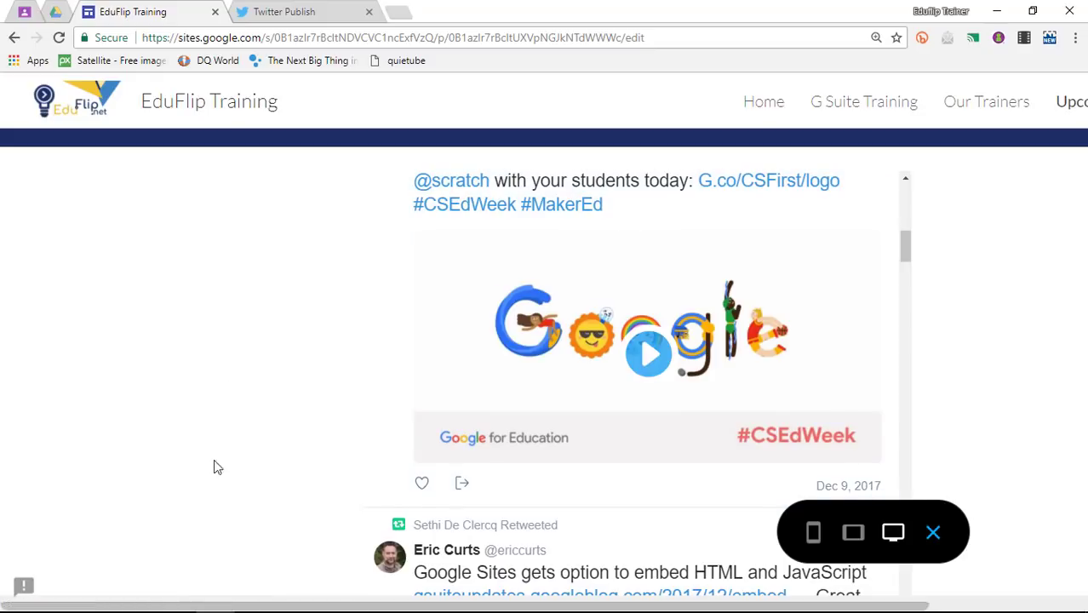
scroll(703, 347, down, 7)
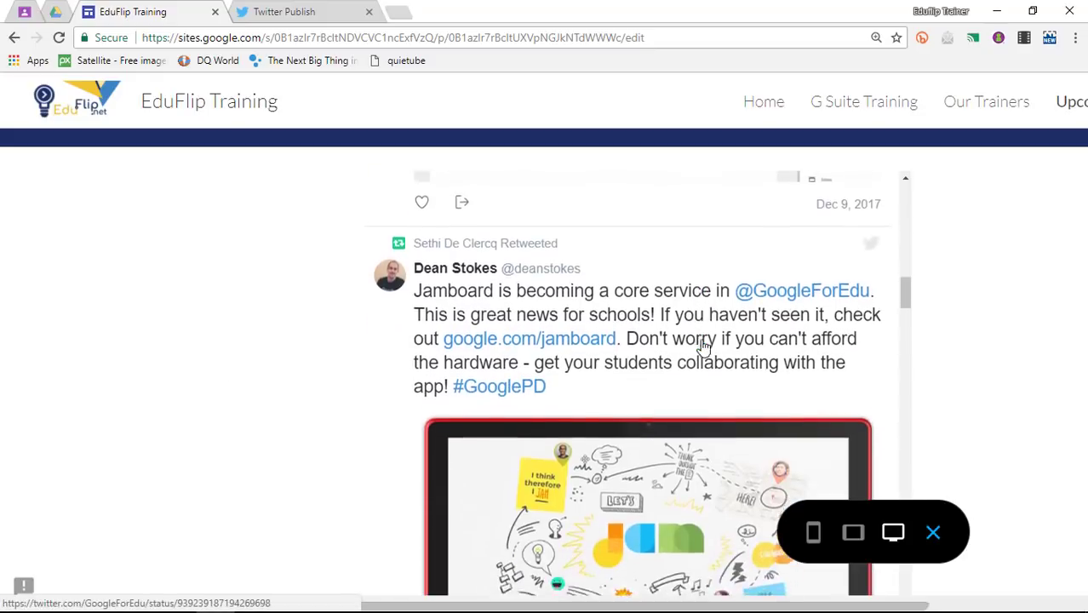
scroll(188, 298, up, 10)
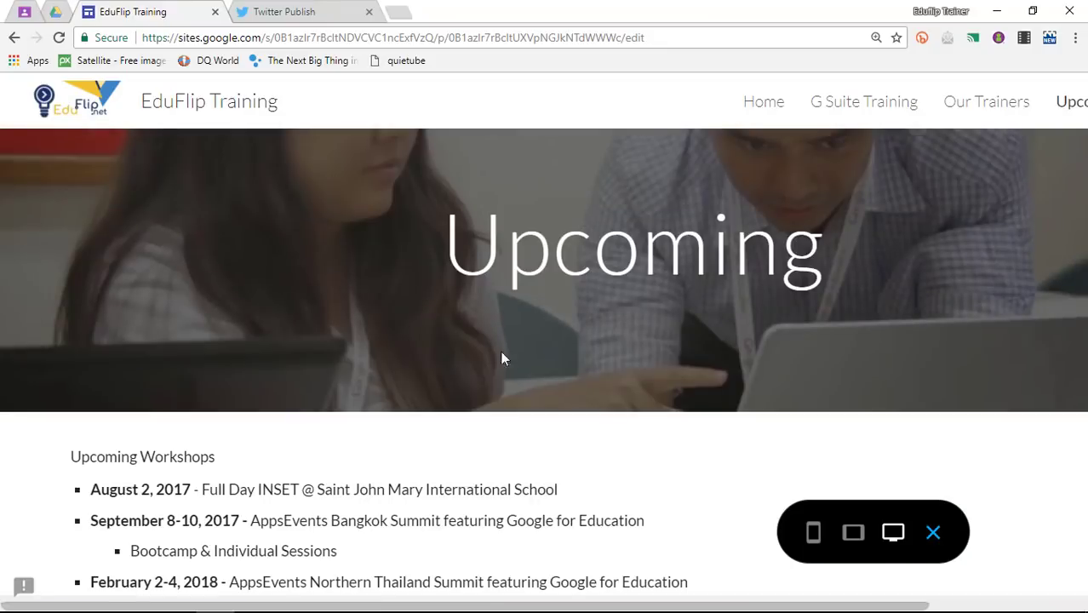
click(932, 534)
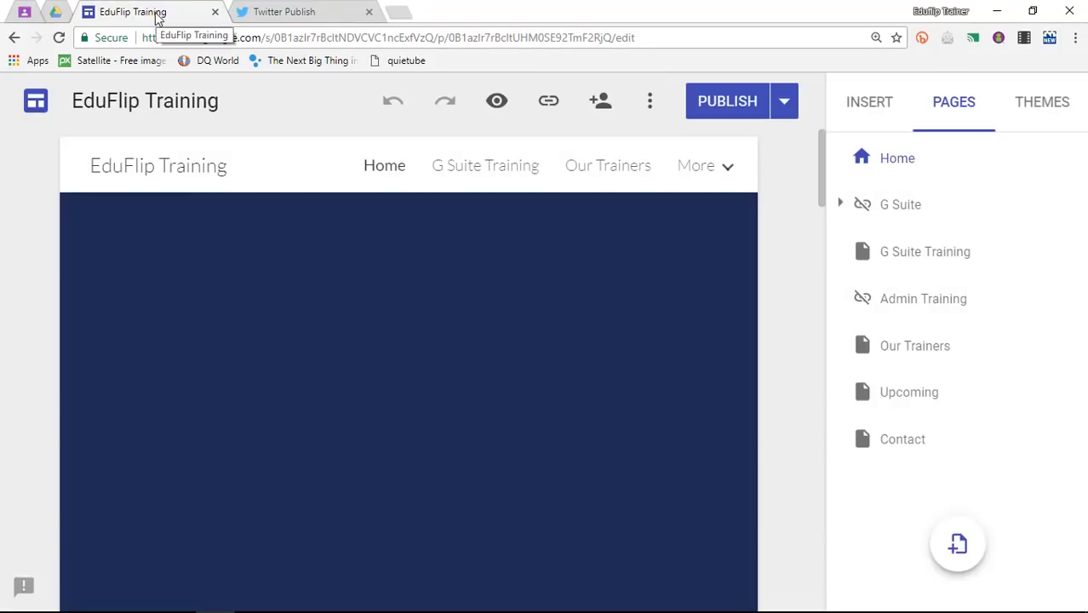
scroll(615, 484, down, 15)
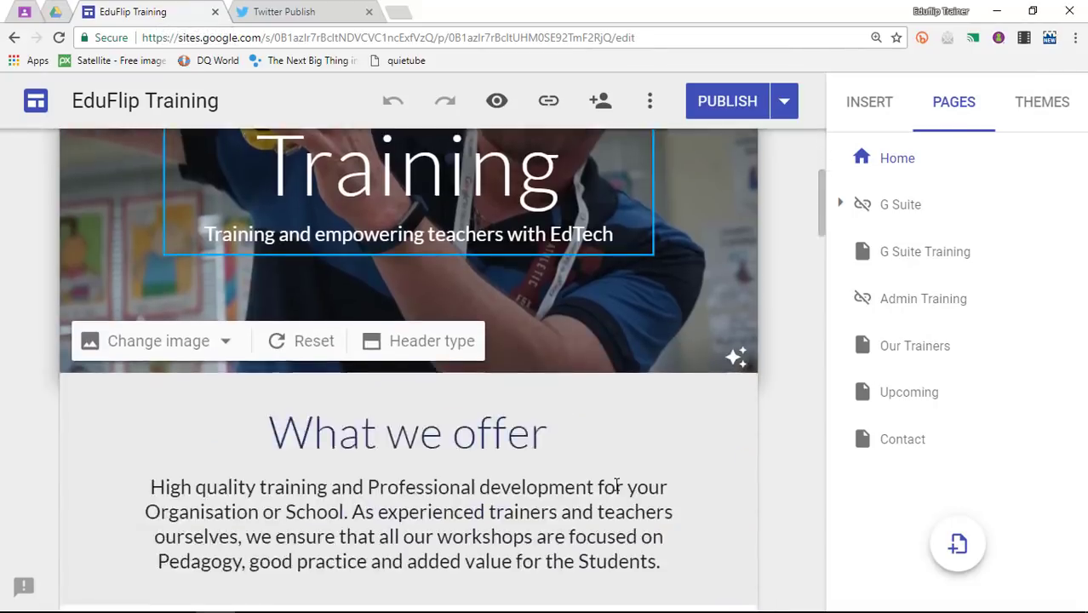
scroll(615, 483, down, 15)
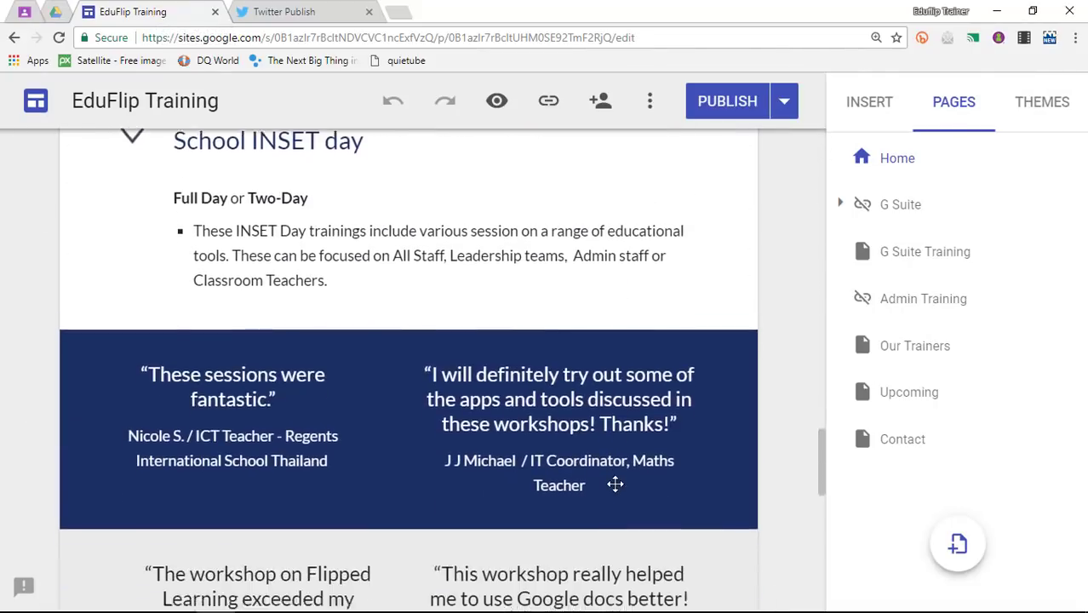
scroll(616, 485, down, 1)
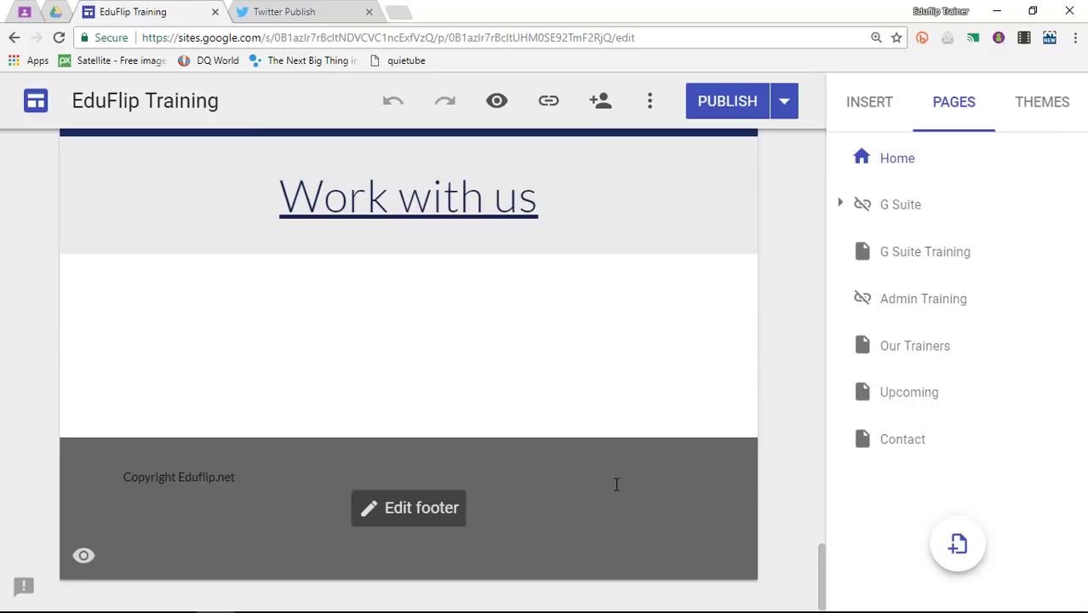